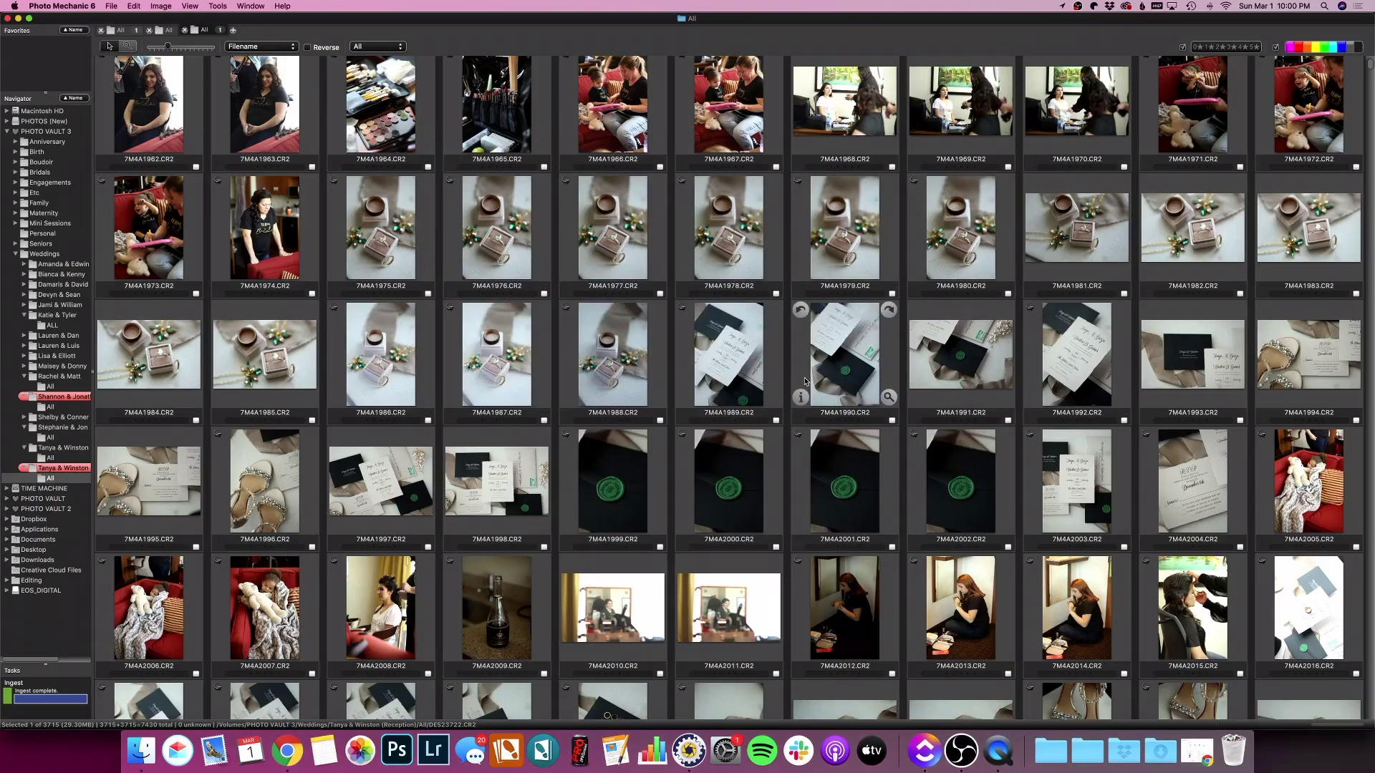
Inspect the phone clock photo 7M4A1951.CR2 in a large preview, then close it.
{"action": "scroll", "coordinate": [809, 374], "scroll_direction": "up", "scroll_amount": 2}
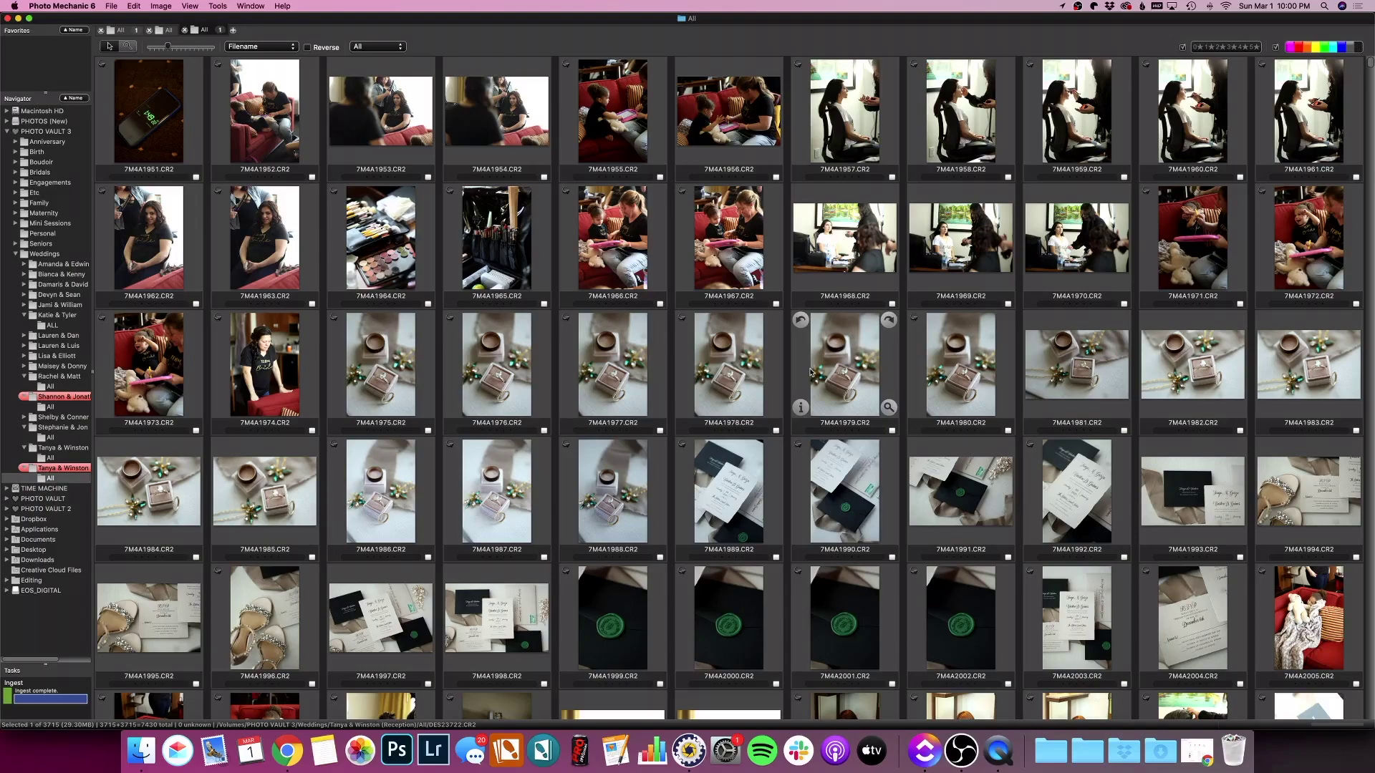
{"action": "scroll", "coordinate": [810, 372], "scroll_direction": "down", "scroll_amount": 5}
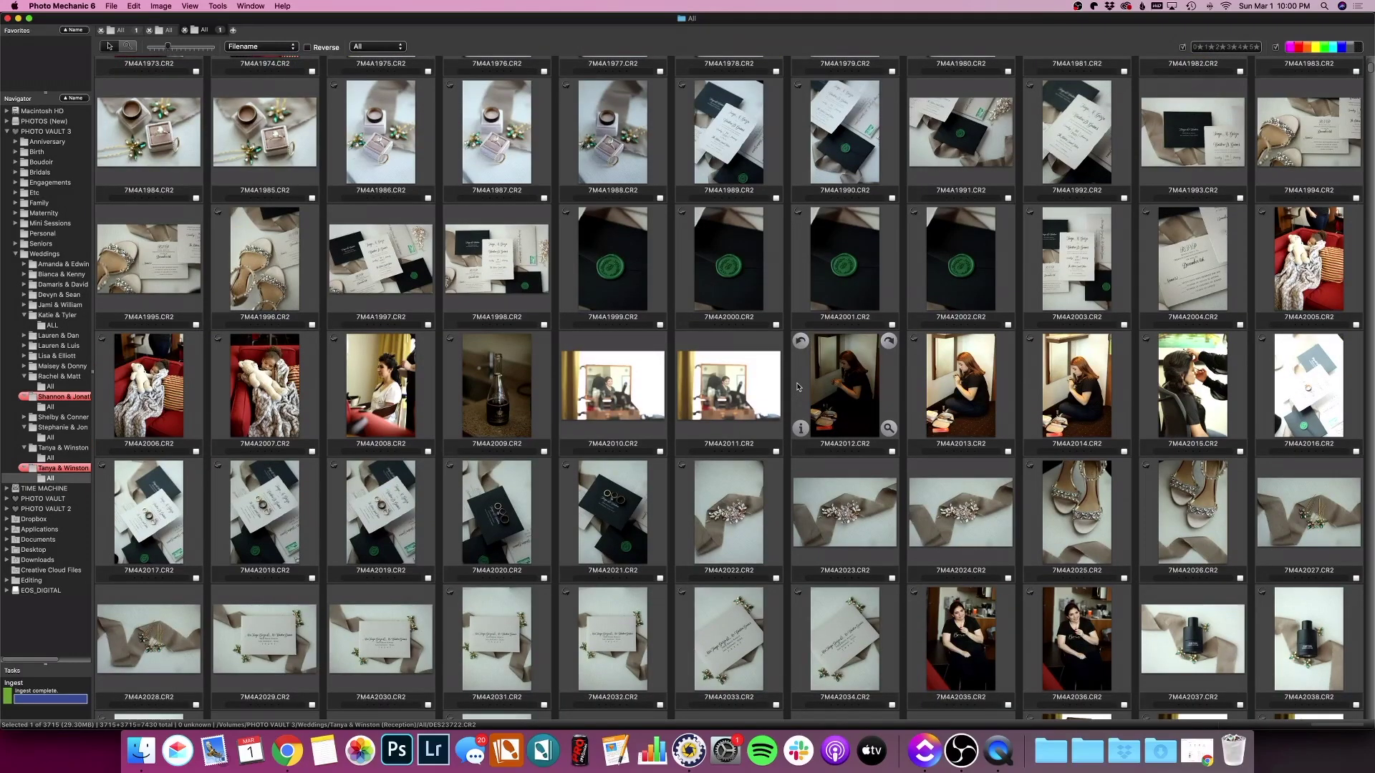
{"action": "scroll", "coordinate": [798, 387], "scroll_direction": "up", "scroll_amount": 2}
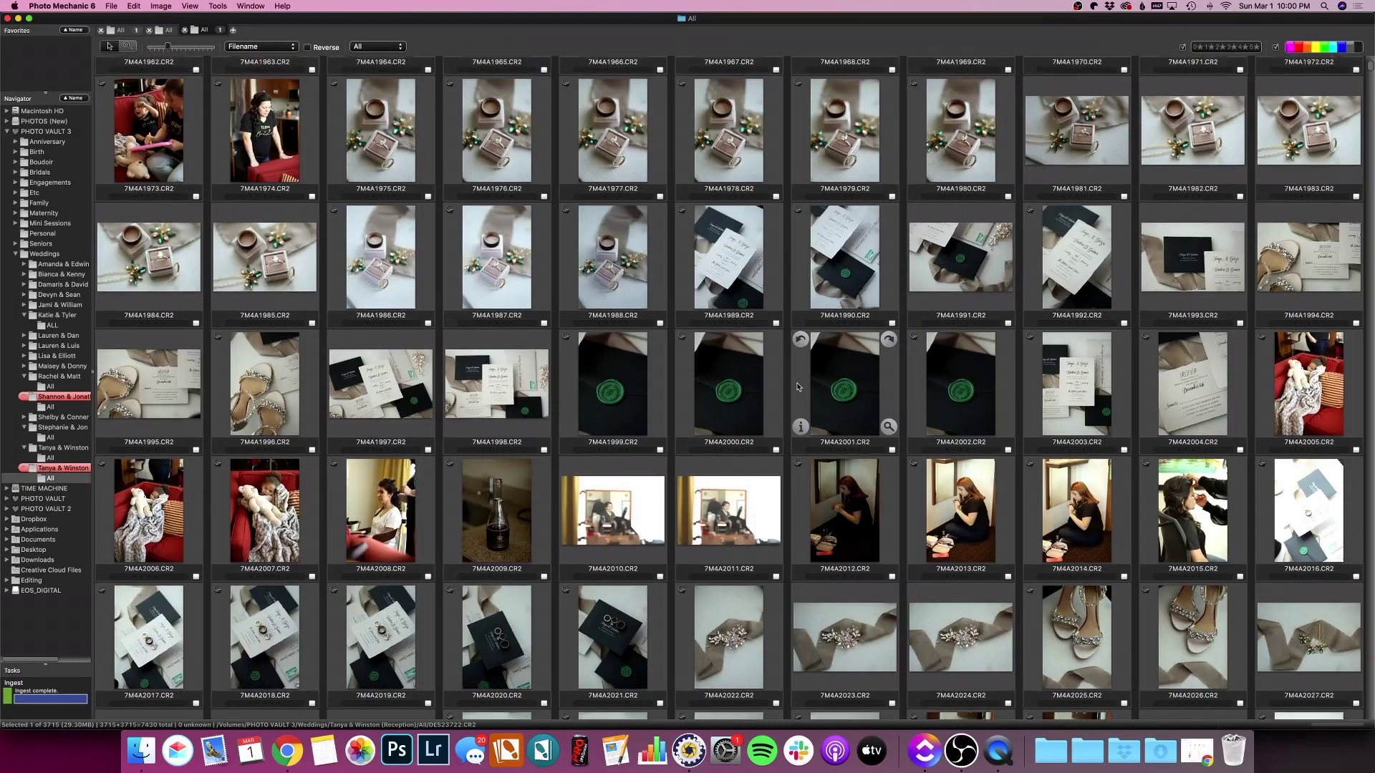
{"action": "scroll", "coordinate": [798, 387], "scroll_direction": "up", "scroll_amount": 3}
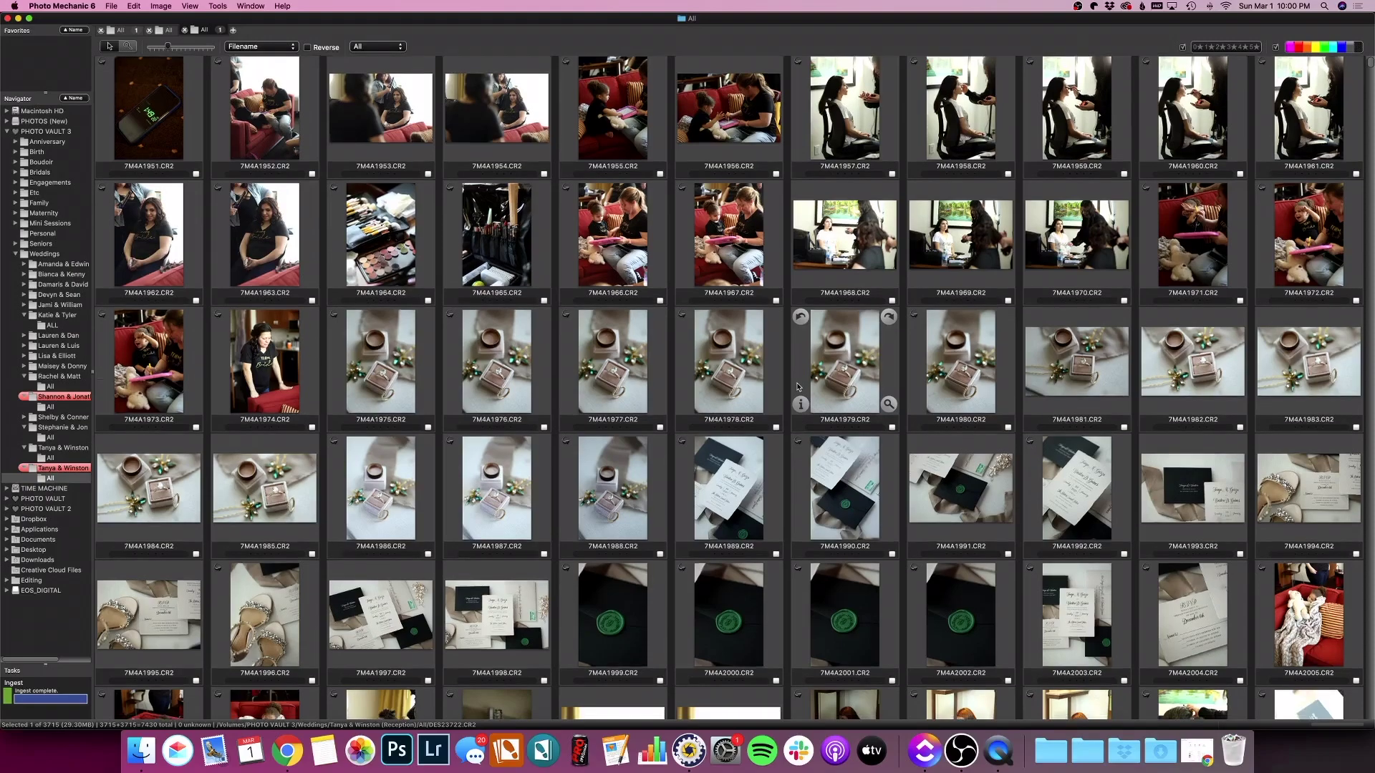
{"action": "scroll", "coordinate": [798, 387], "scroll_direction": "down", "scroll_amount": 3}
{"action": "scroll", "coordinate": [798, 387], "scroll_direction": "down", "scroll_amount": 7}
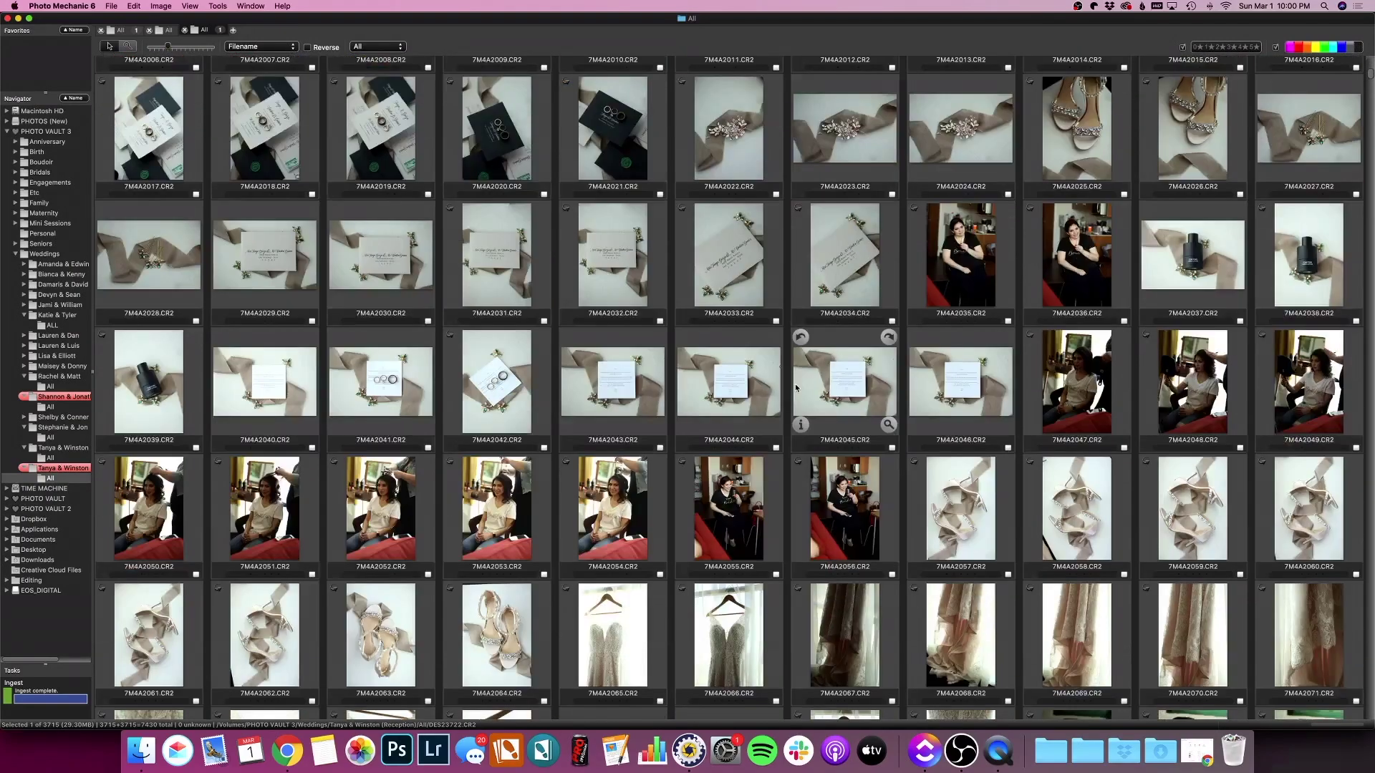
{"action": "scroll", "coordinate": [797, 387], "scroll_direction": "down", "scroll_amount": 7}
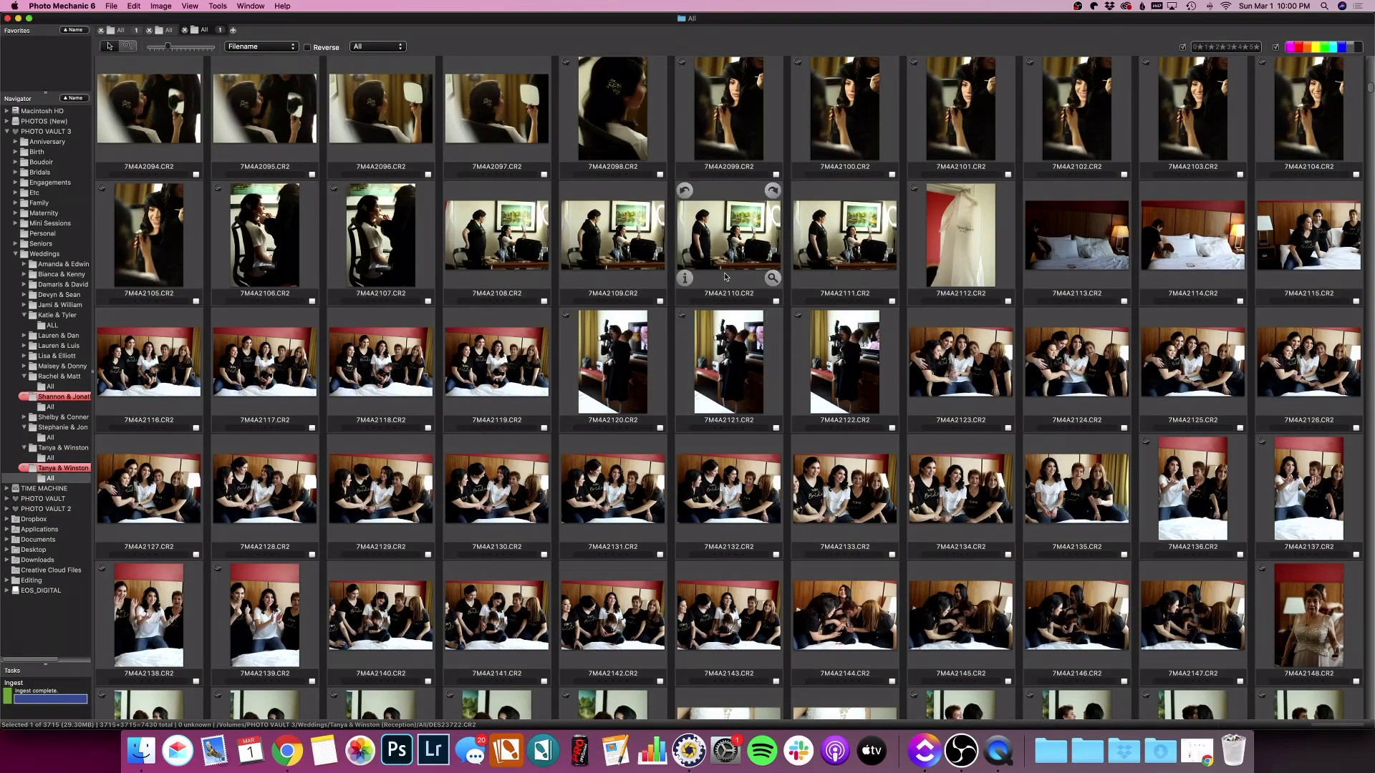
{"action": "scroll", "coordinate": [768, 373], "scroll_direction": "up", "scroll_amount": 15}
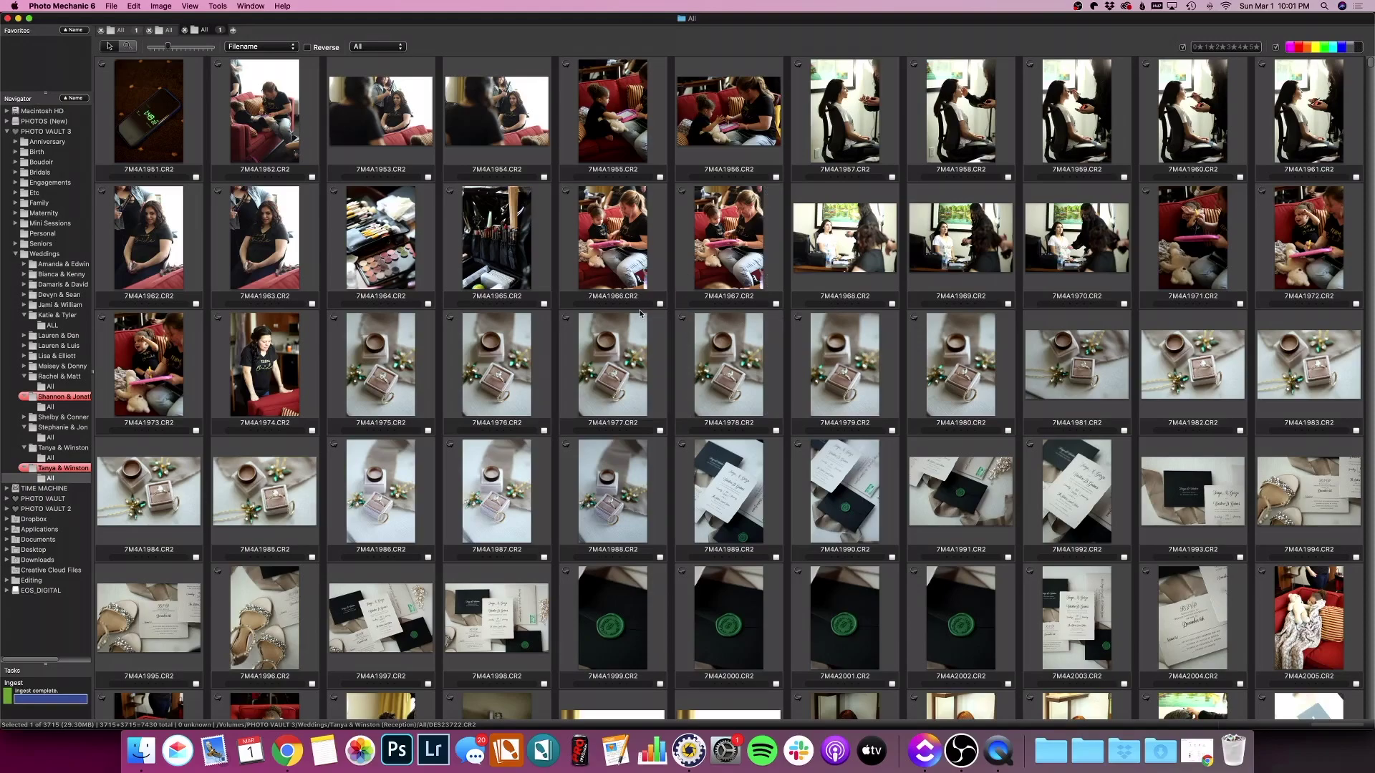
{"action": "left_click", "coordinate": [164, 111]}
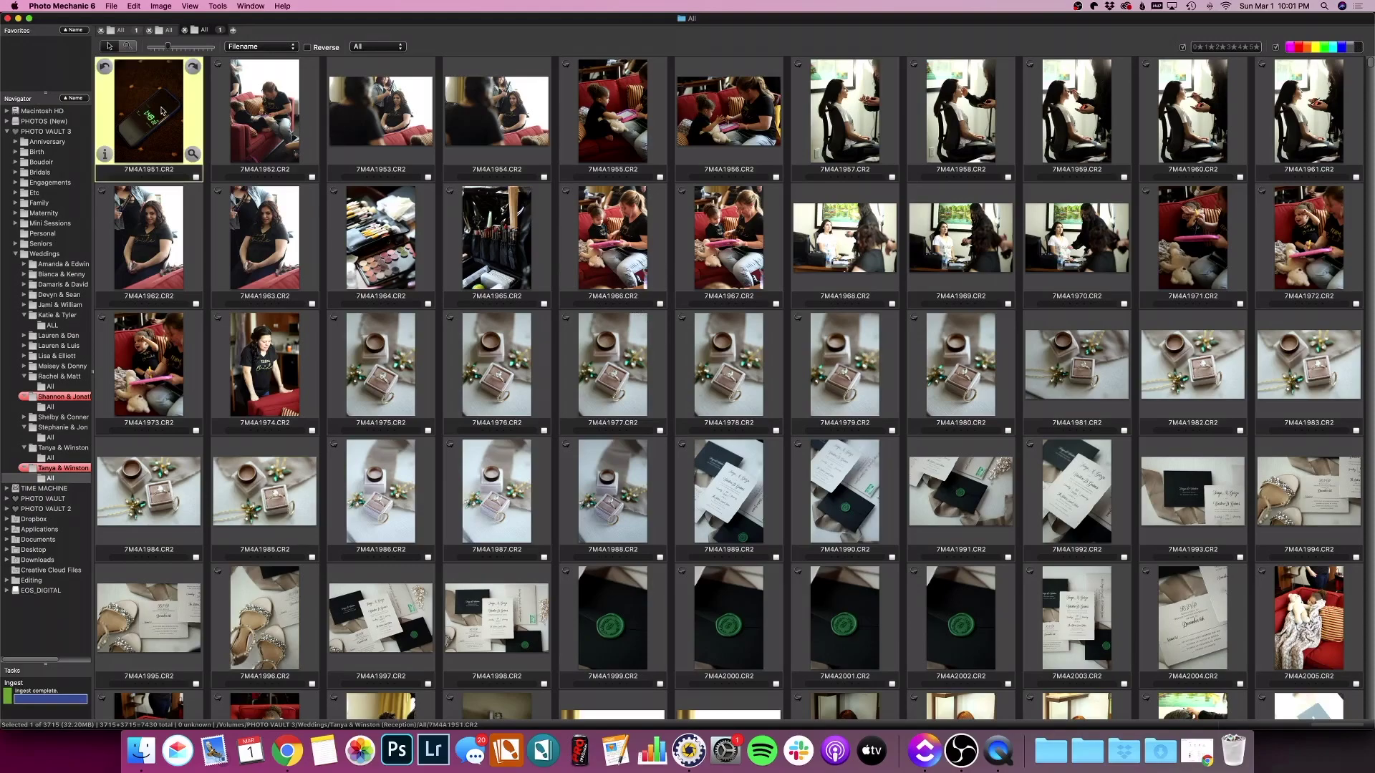
{"action": "double_click", "coordinate": [164, 111]}
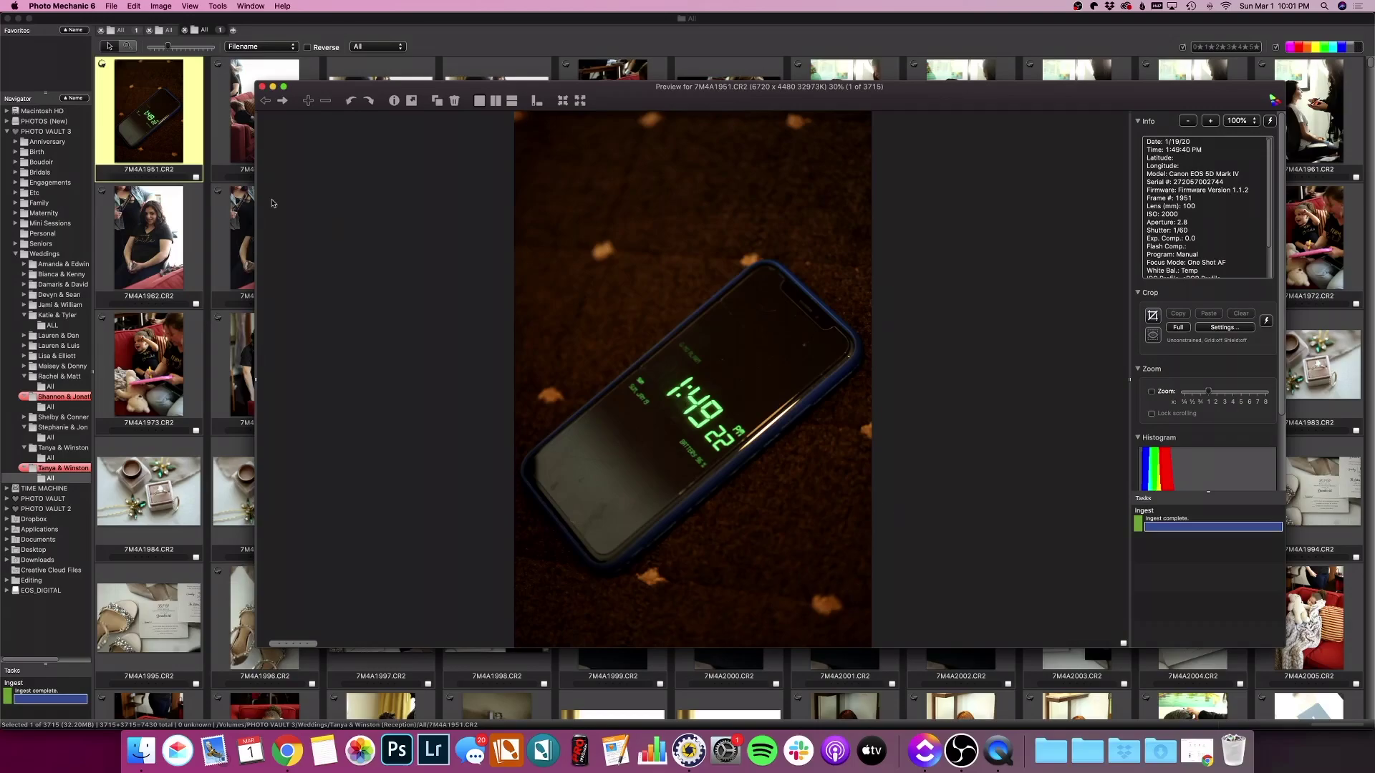
{"action": "mouse_move", "coordinate": [378, 87]}
{"action": "left_mouse_down"}
{"action": "mouse_move", "coordinate": [443, 378]}
{"action": "mouse_move", "coordinate": [458, 99]}
{"action": "mouse_move", "coordinate": [383, 88]}
{"action": "left_mouse_up"}
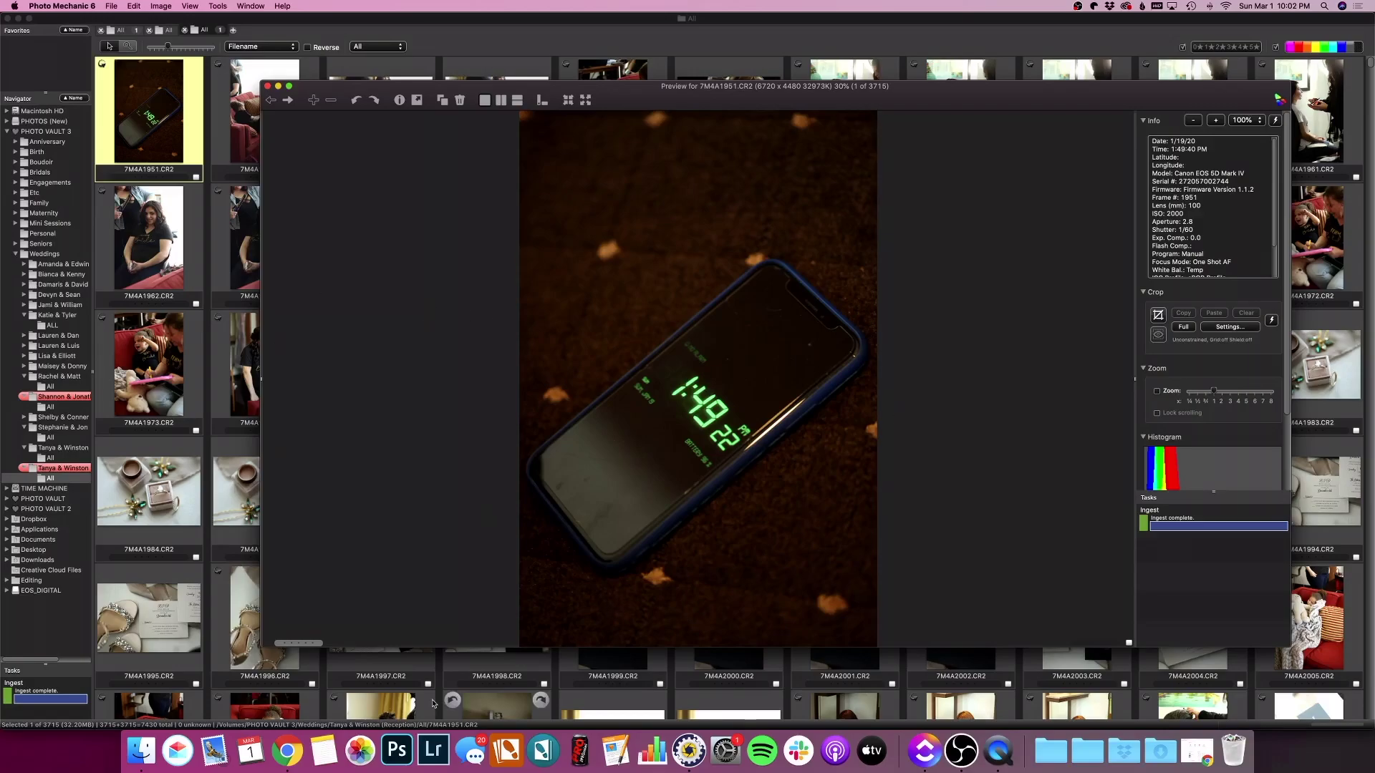
{"action": "left_click", "coordinate": [267, 86]}
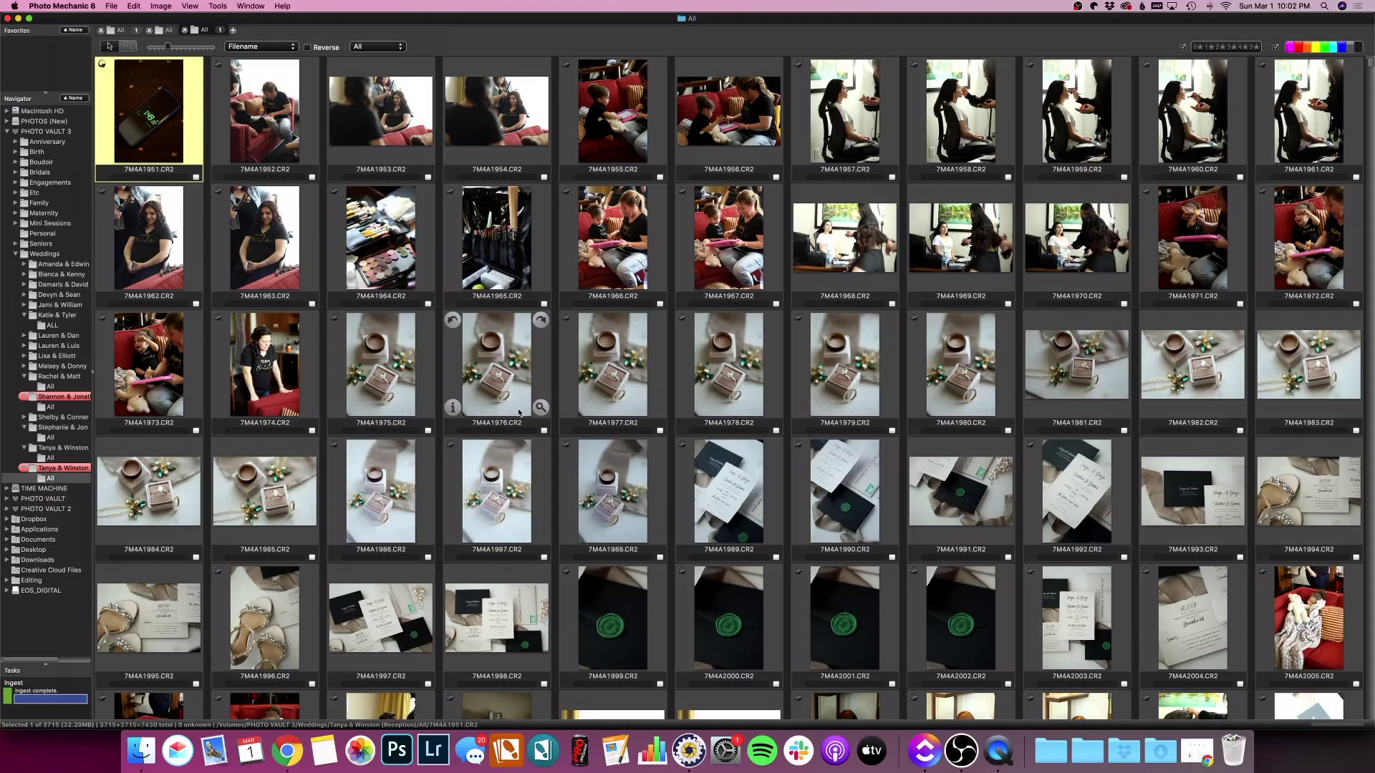
Sort the thumbnails with '2: Sort by {serial}' and return to the top of the contact sheet.
{"action": "left_click", "coordinate": [263, 49]}
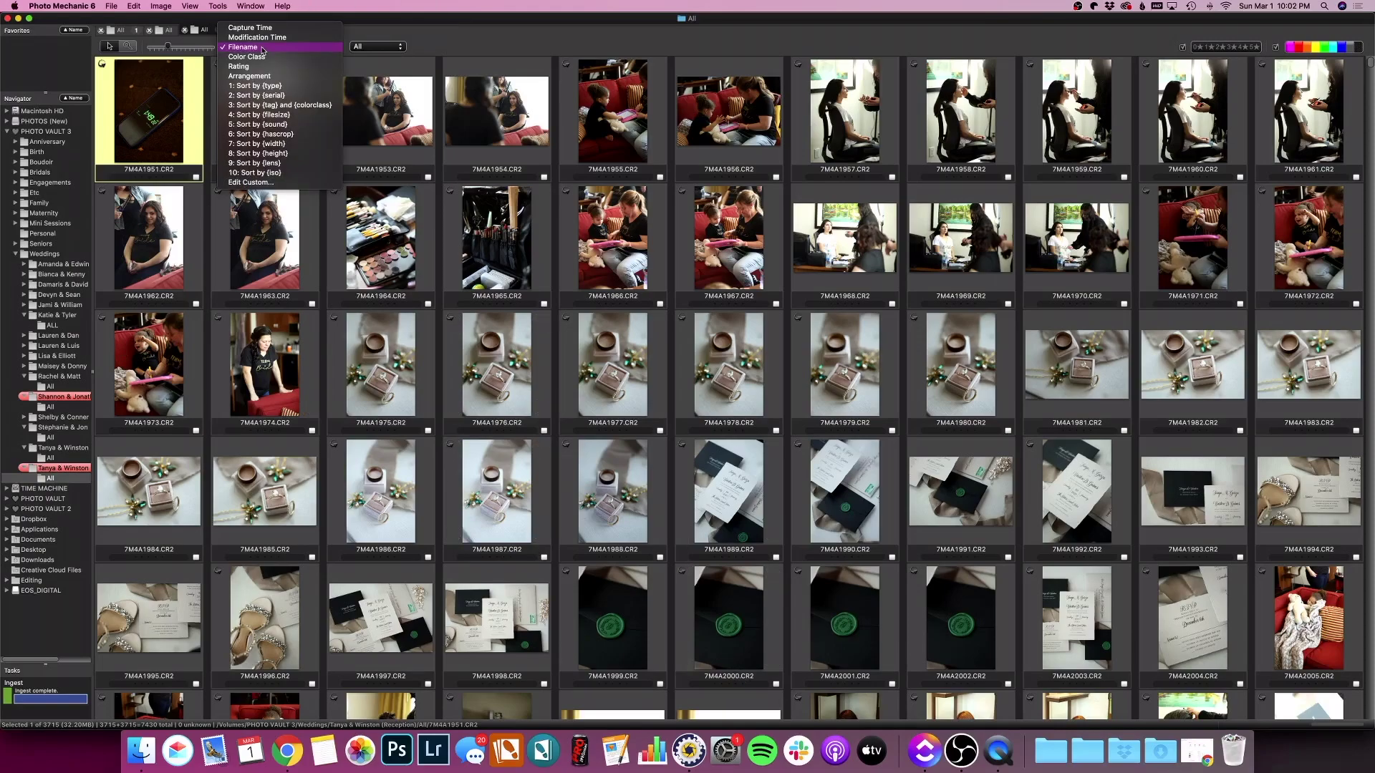
{"action": "left_click", "coordinate": [282, 96]}
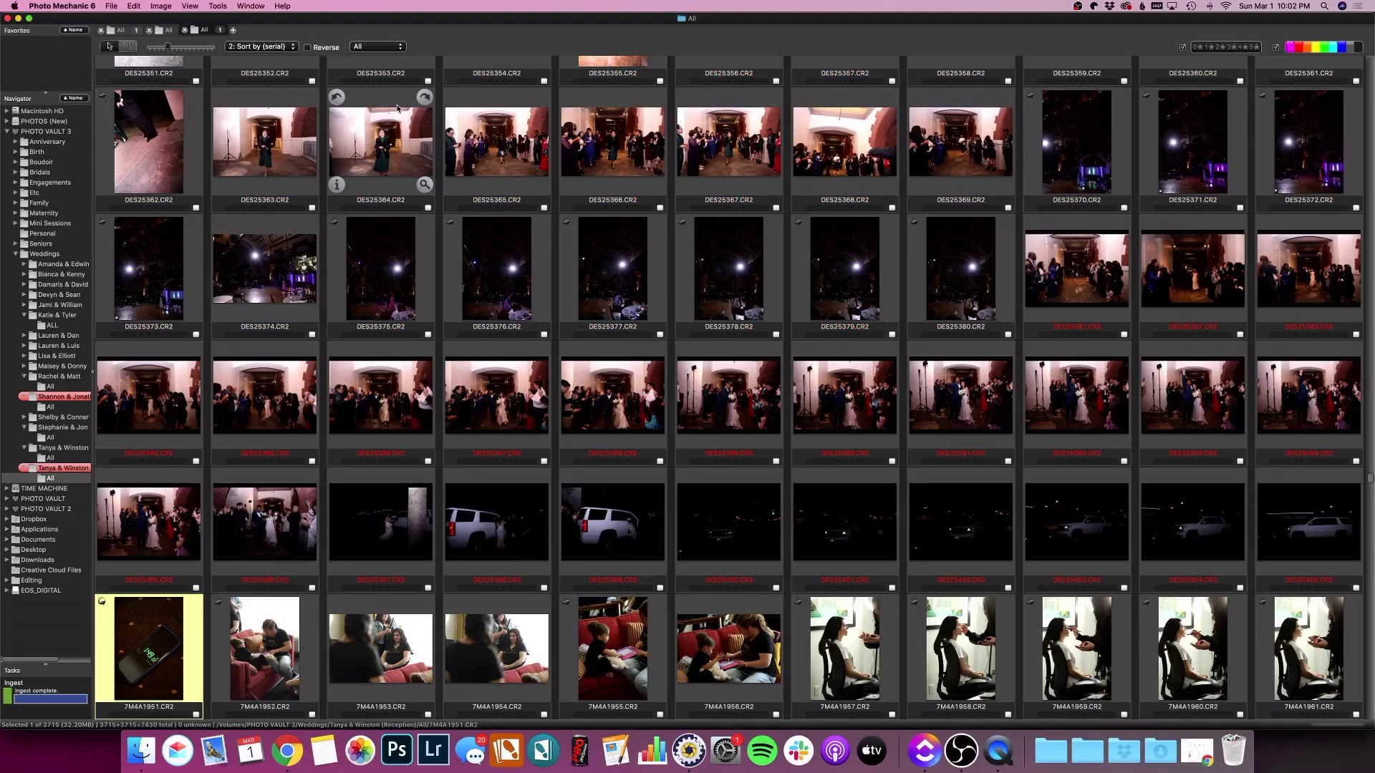
{"action": "scroll", "coordinate": [567, 266], "scroll_direction": "up", "scroll_amount": 2}
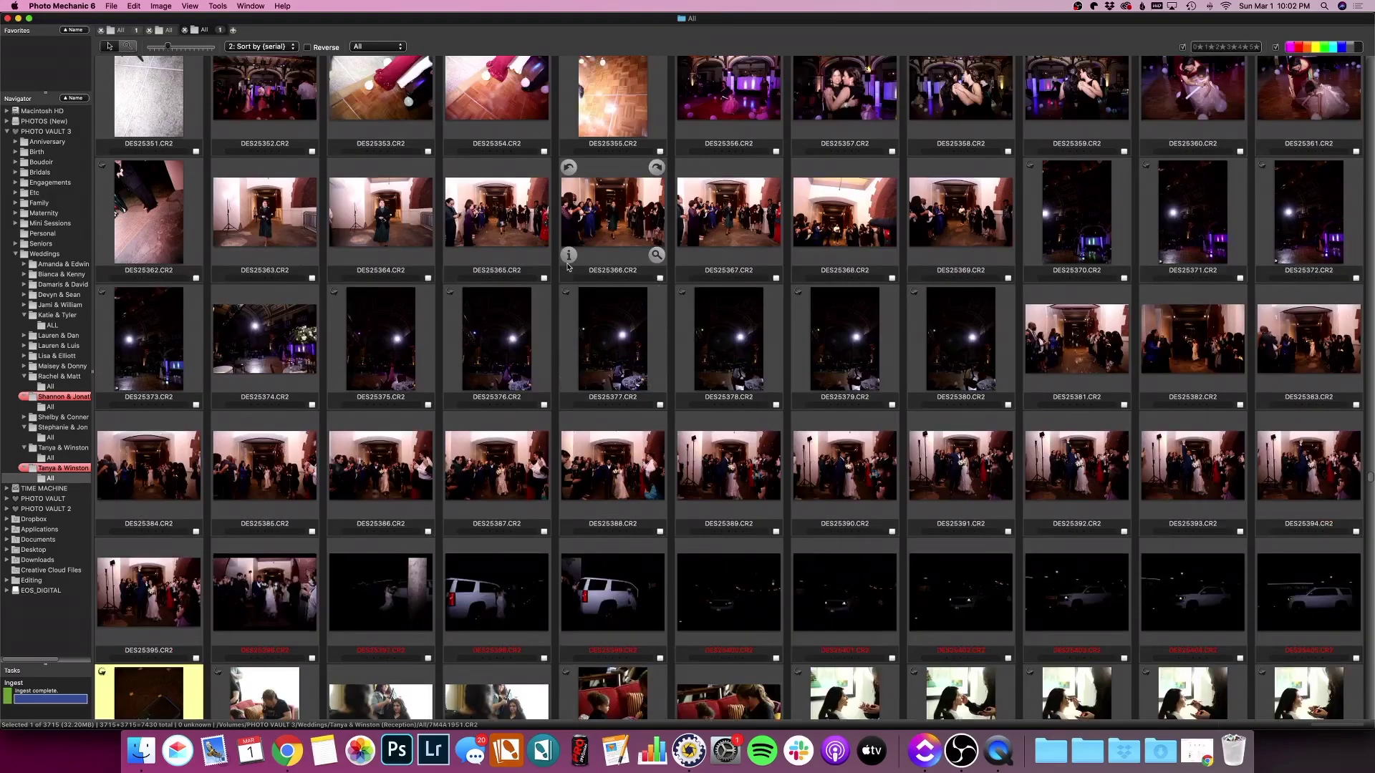
{"action": "scroll", "coordinate": [568, 266], "scroll_direction": "down", "scroll_amount": 2}
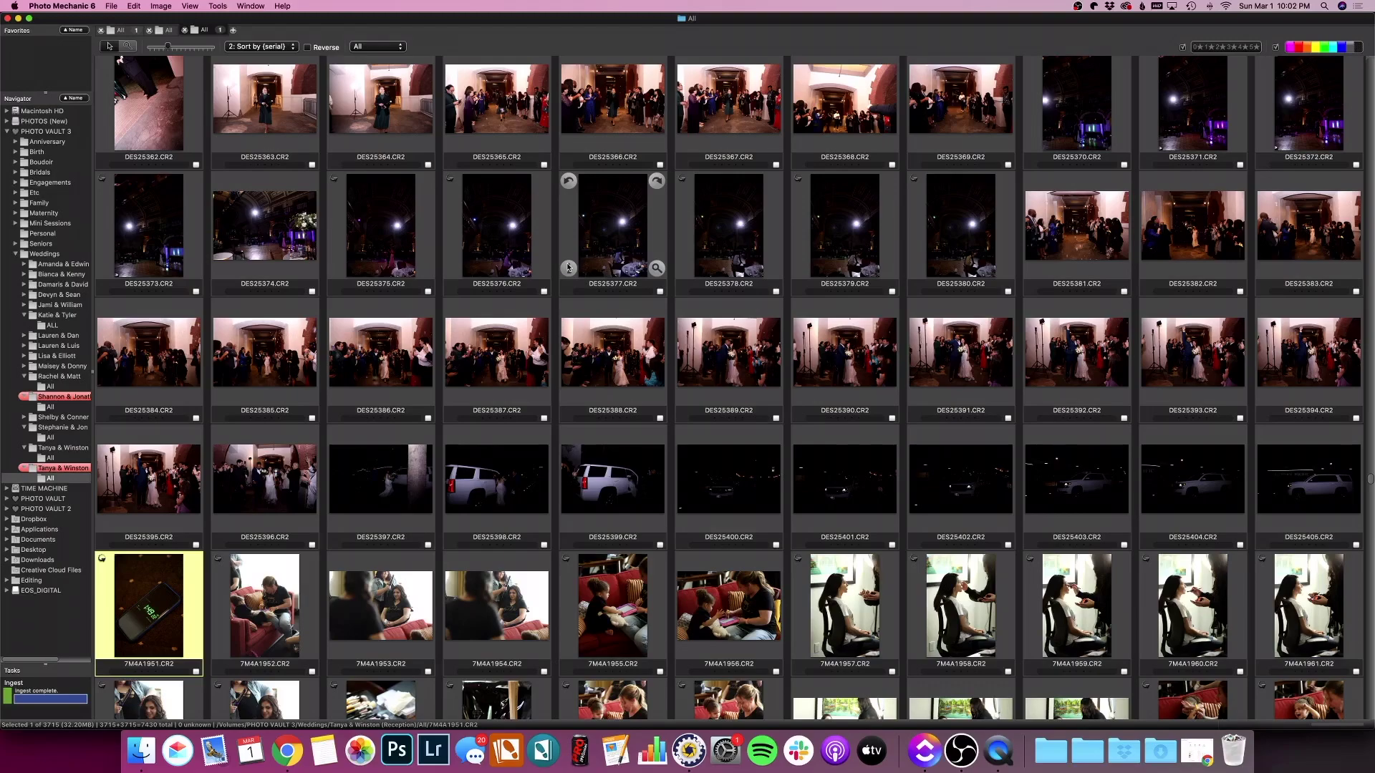
{"action": "scroll", "coordinate": [845, 286], "scroll_direction": "up", "scroll_amount": 2}
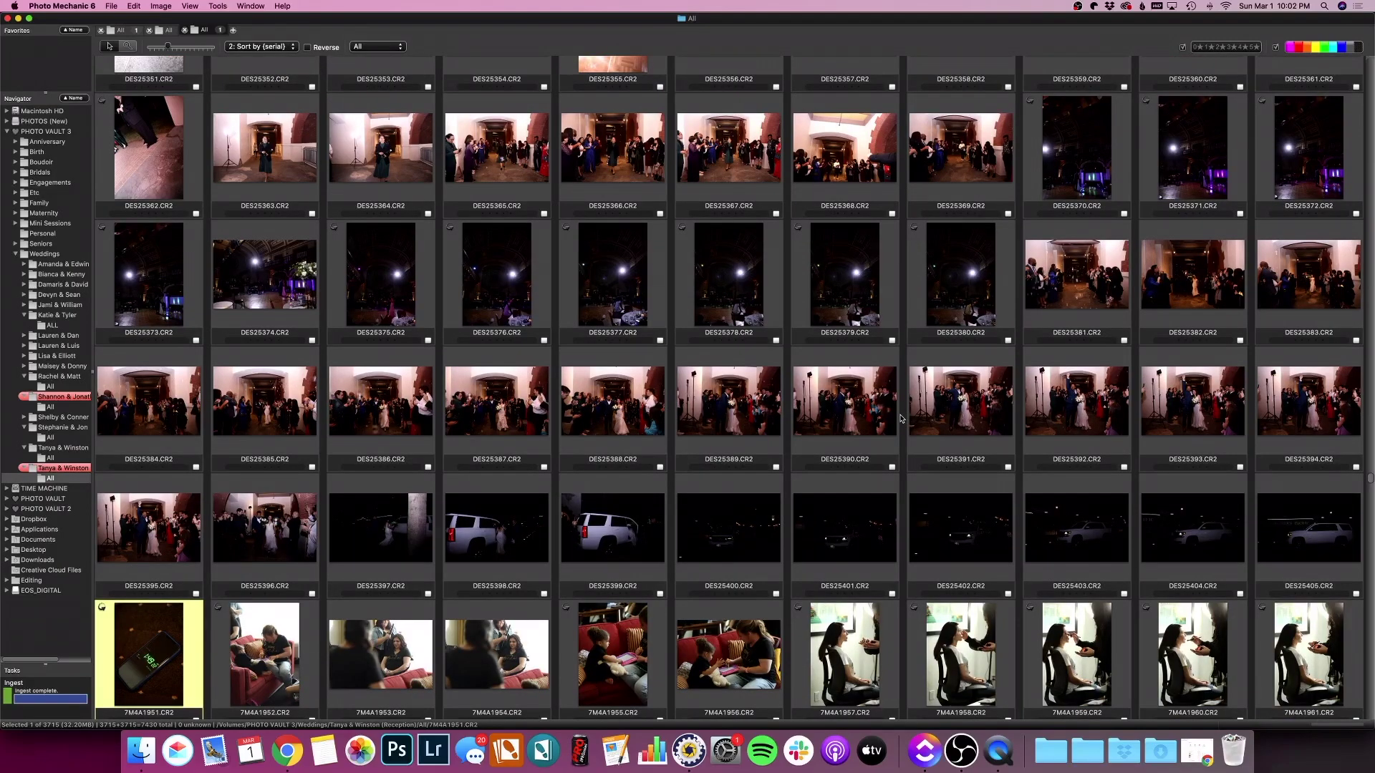
{"action": "scroll", "coordinate": [345, 510], "scroll_direction": "up", "scroll_amount": 5}
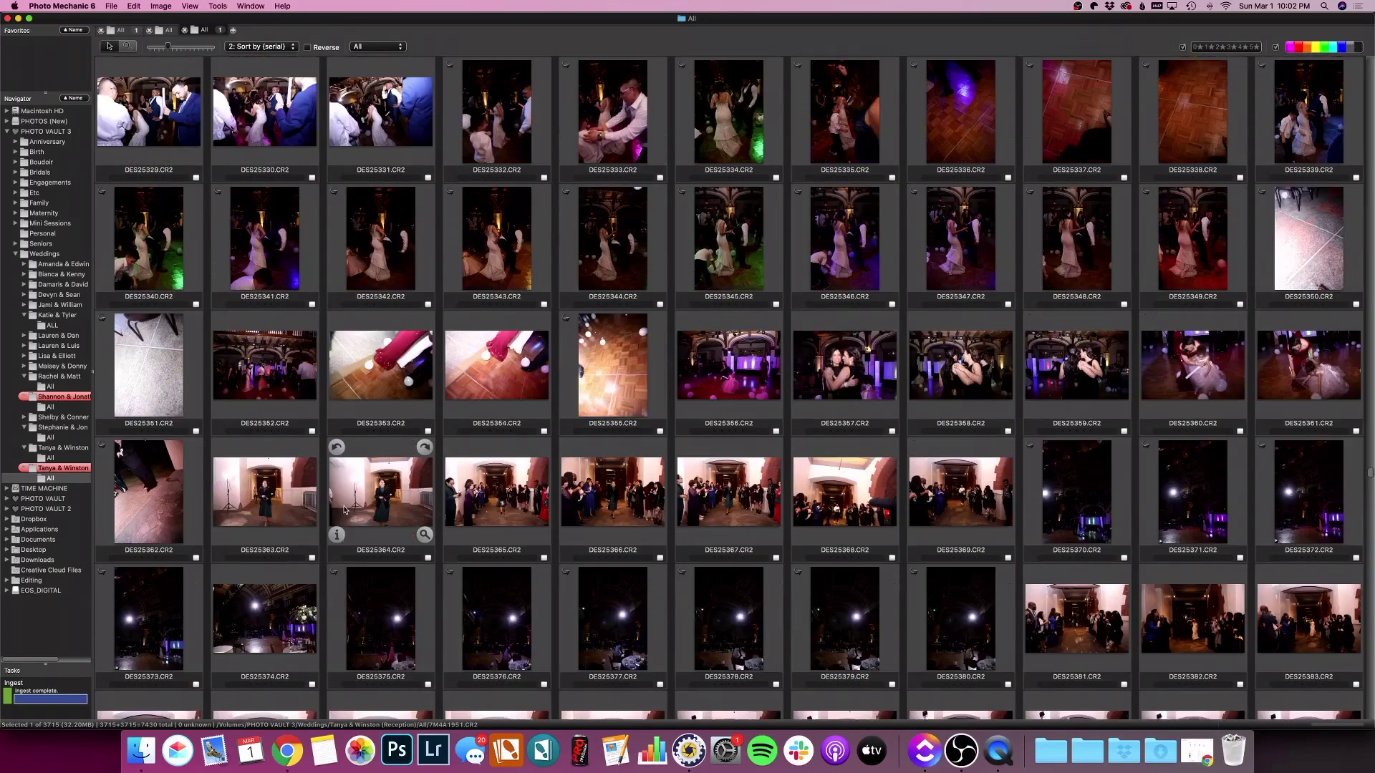
{"action": "scroll", "coordinate": [345, 510], "scroll_direction": "up", "scroll_amount": 6}
{"action": "scroll", "coordinate": [344, 510], "scroll_direction": "down", "scroll_amount": 4}
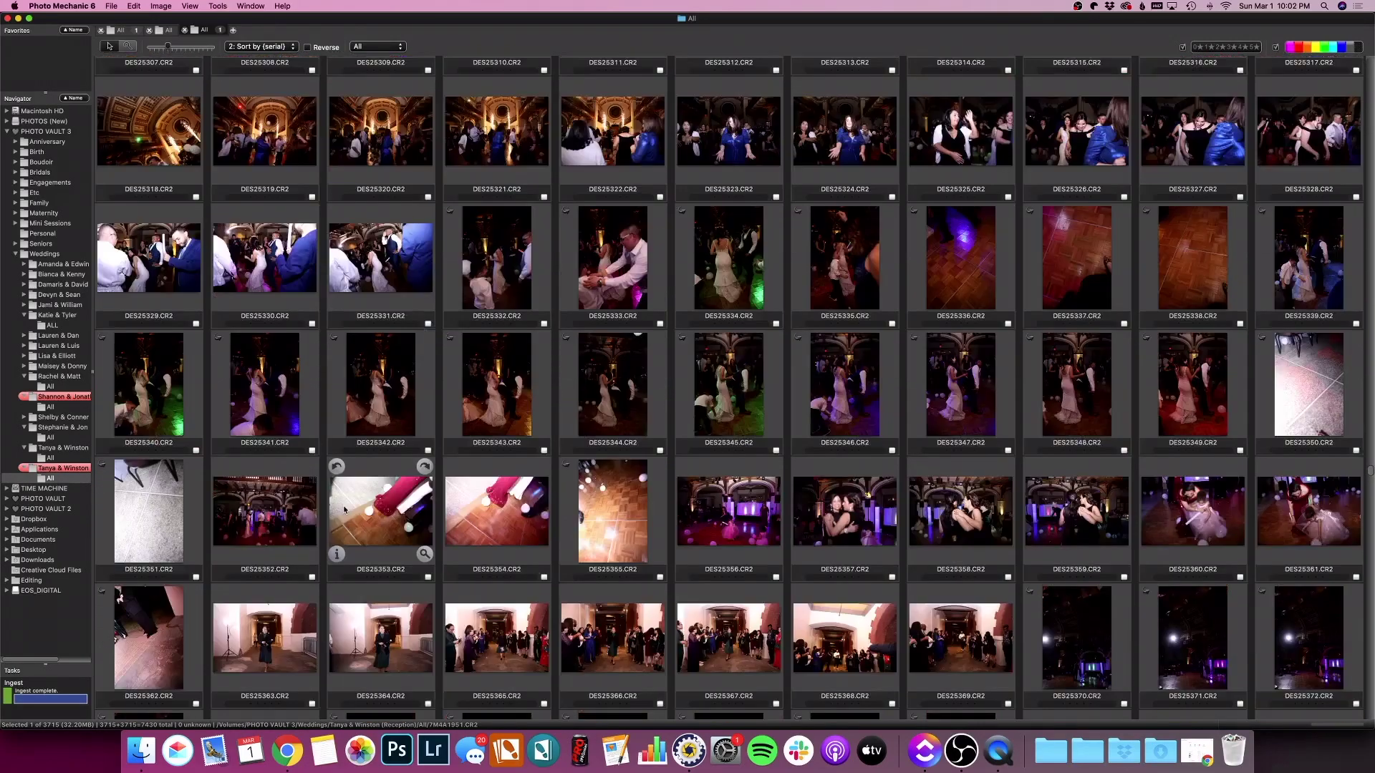
{"action": "scroll", "coordinate": [344, 510], "scroll_direction": "down", "scroll_amount": 8}
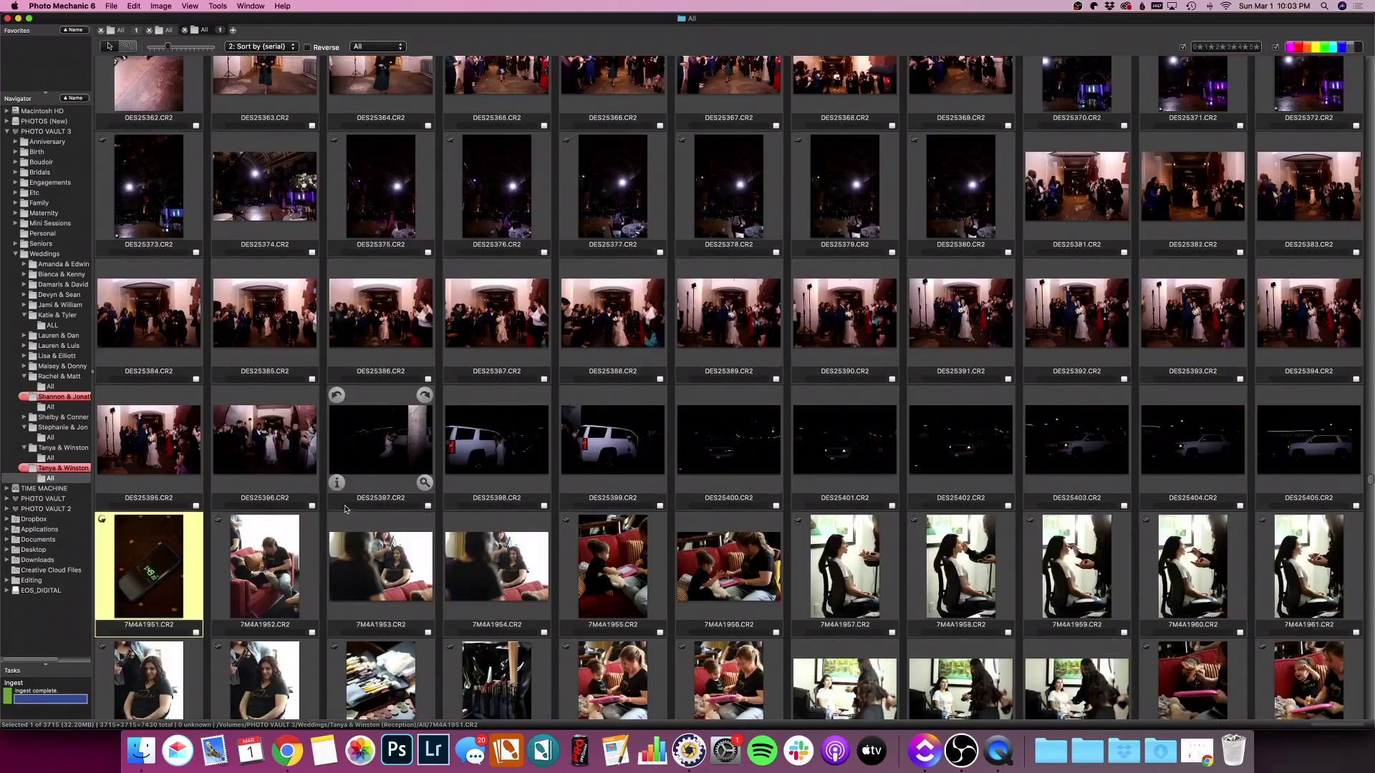
{"action": "scroll", "coordinate": [449, 434], "scroll_direction": "up", "scroll_amount": 2}
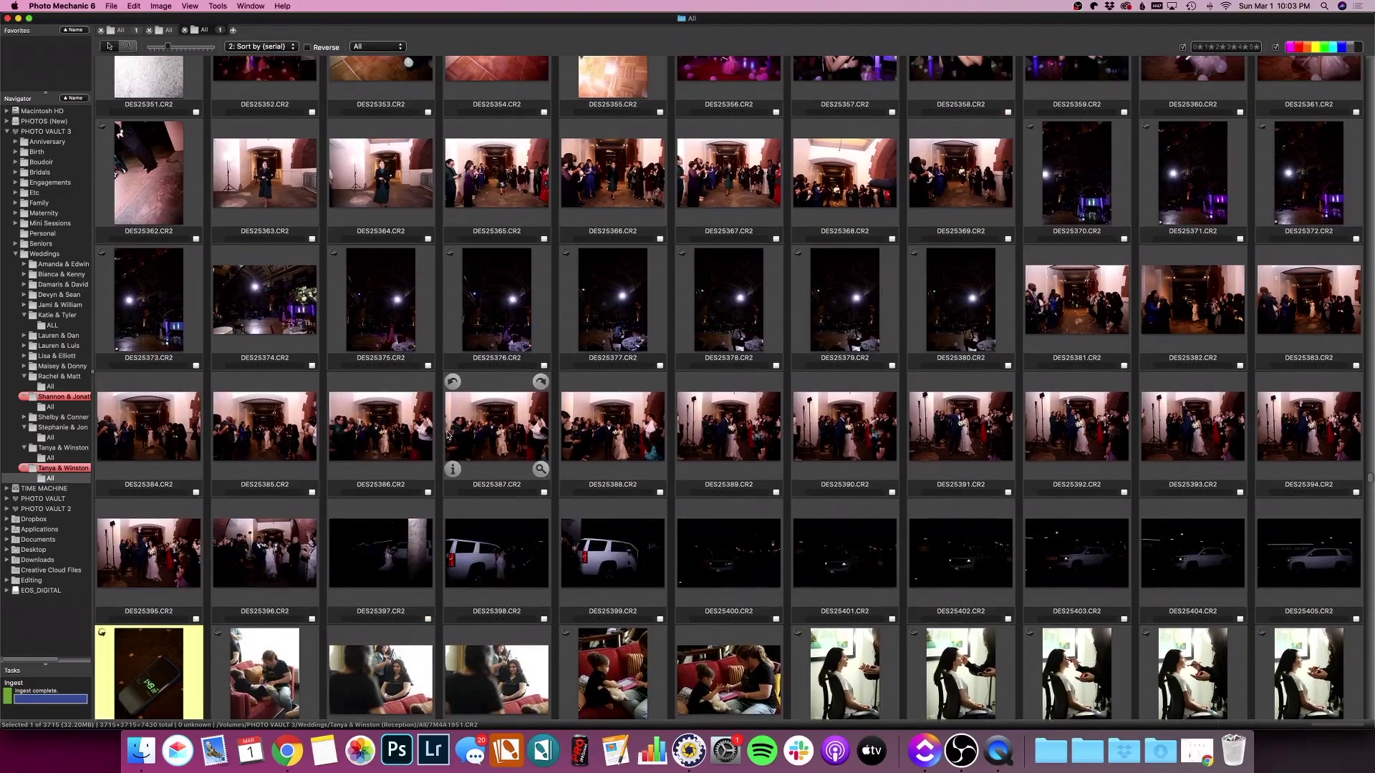
{"action": "scroll", "coordinate": [448, 434], "scroll_direction": "up", "scroll_amount": 4}
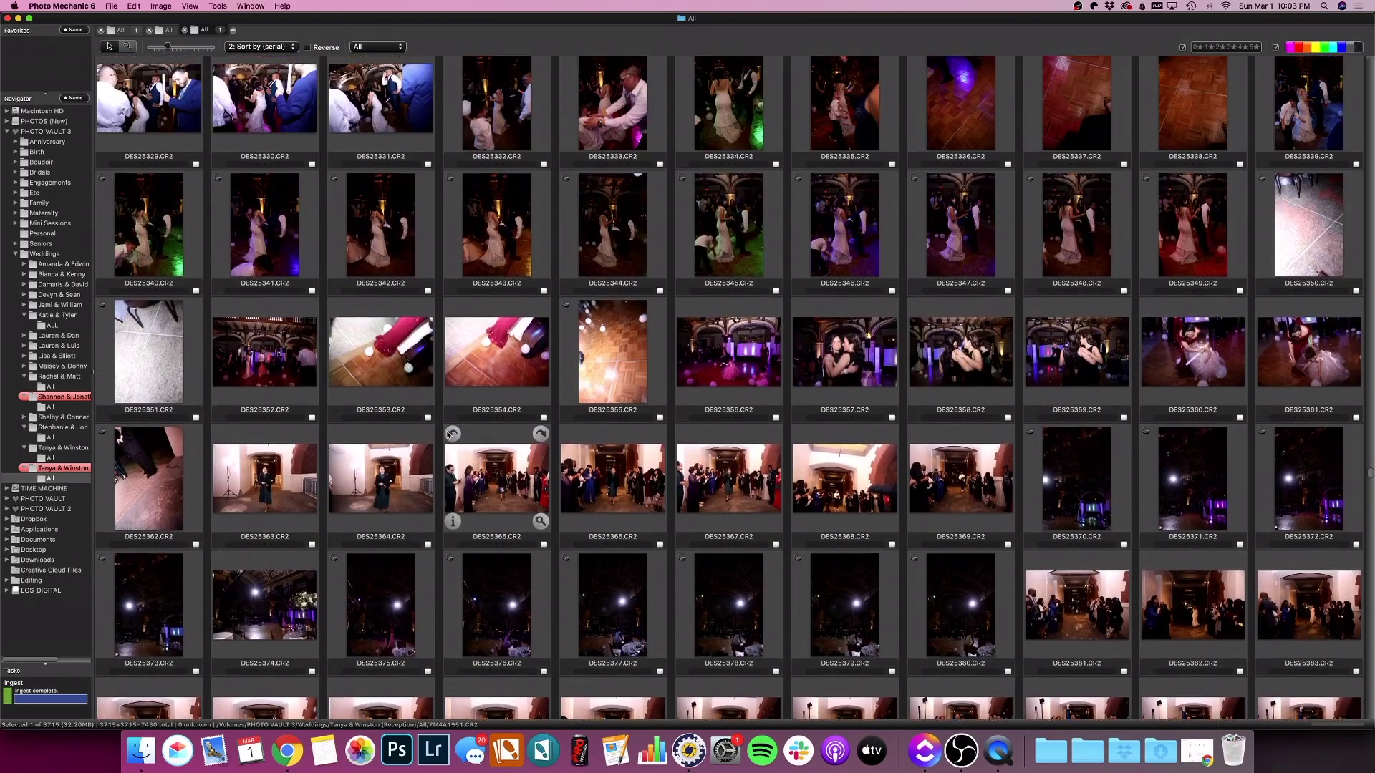
{"action": "scroll", "coordinate": [448, 434], "scroll_direction": "up", "scroll_amount": 20}
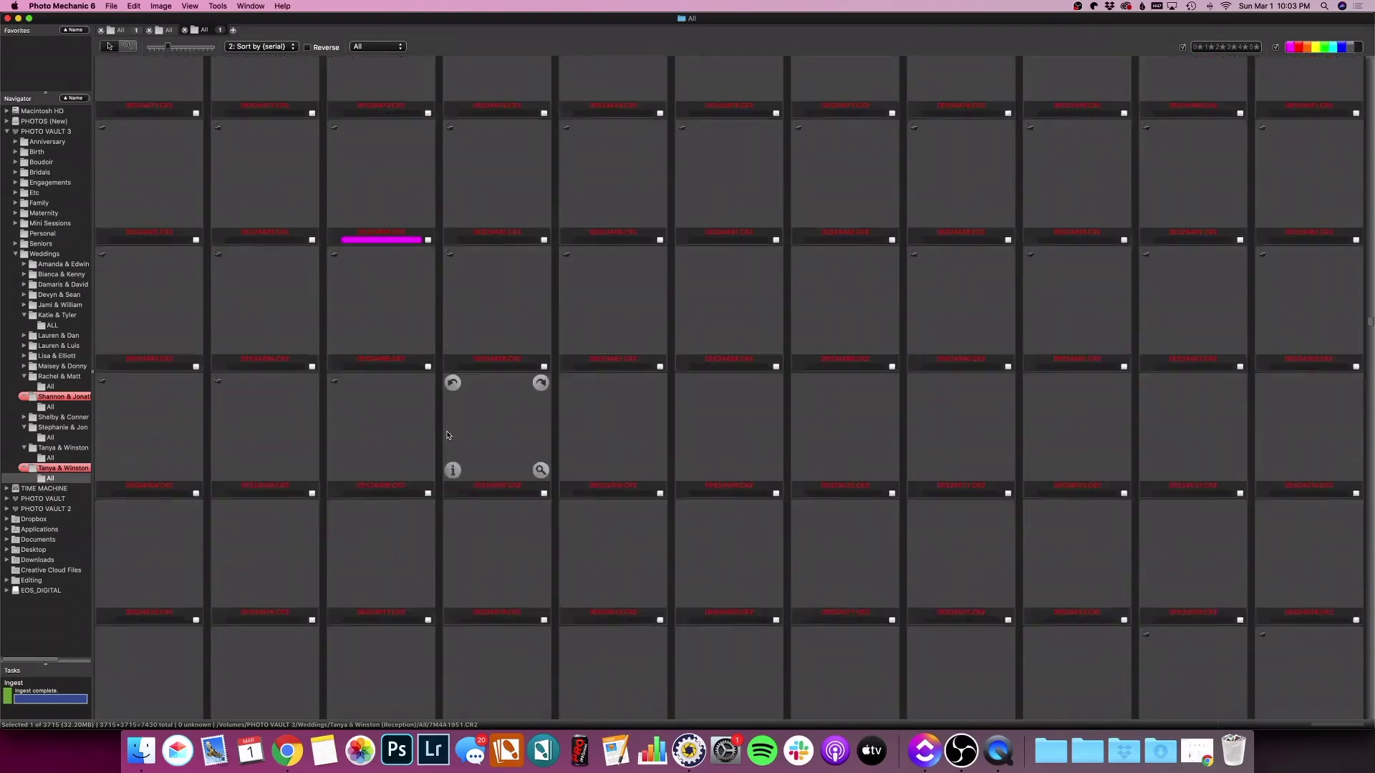
{"action": "scroll", "coordinate": [448, 434], "scroll_direction": "up", "scroll_amount": 10}
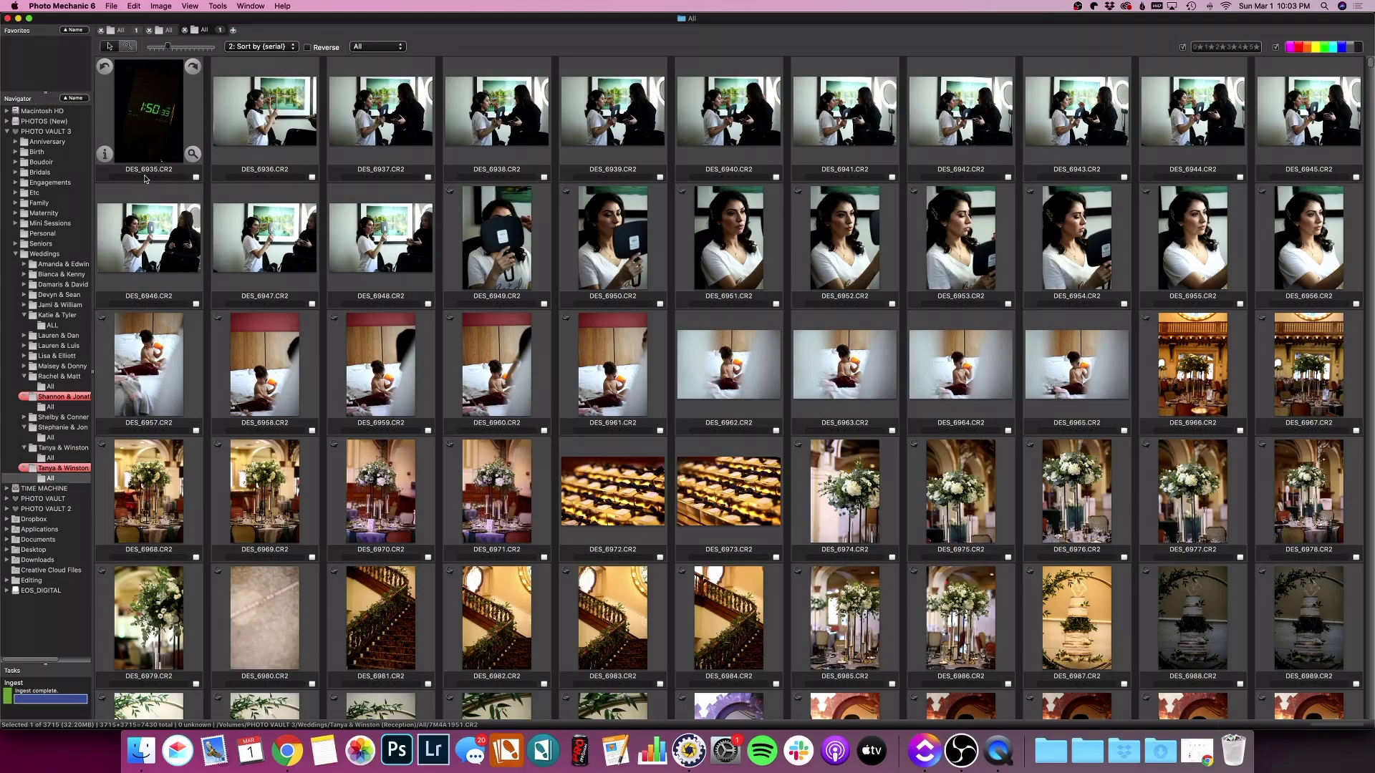
Select DES_6935.CR2 and open Tools > Adjust Capture Dates and Times.
{"action": "left_click", "coordinate": [147, 129]}
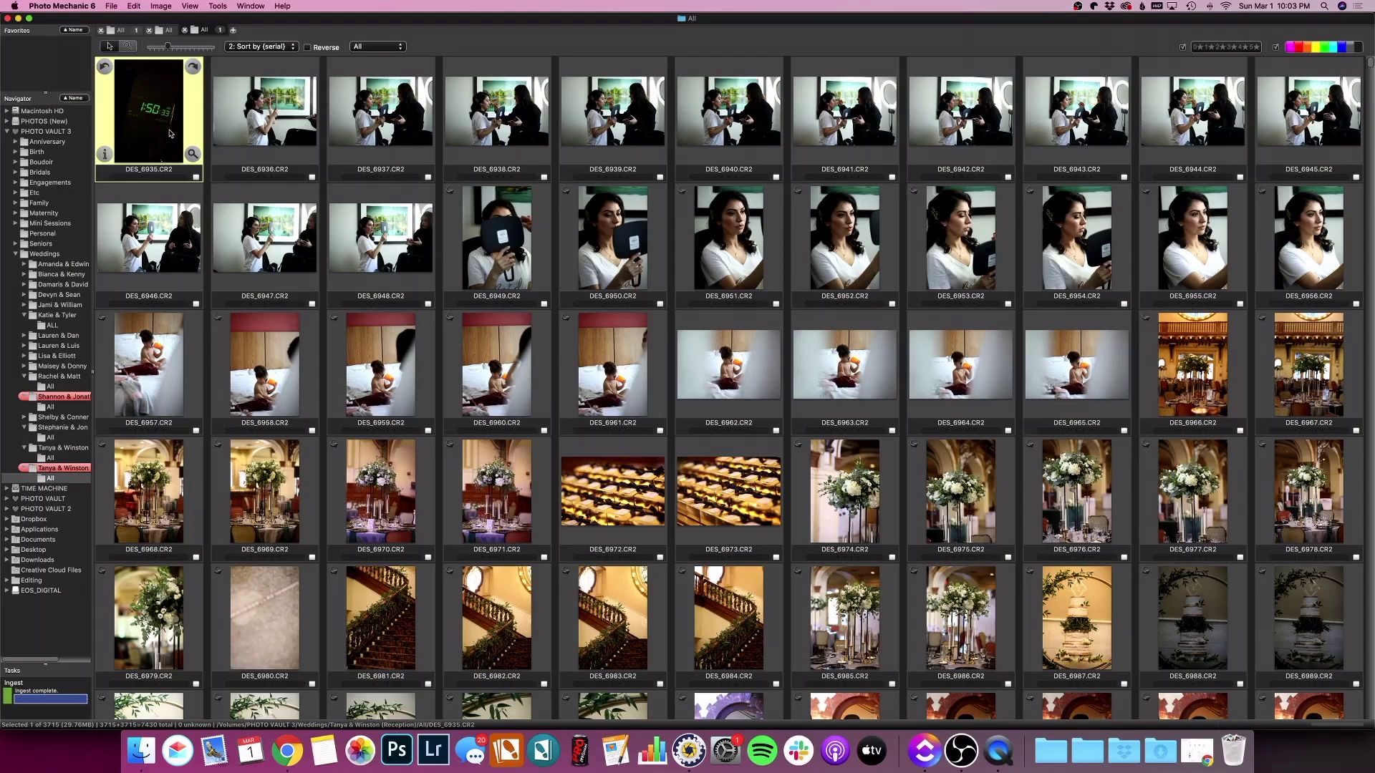
{"action": "left_click", "coordinate": [218, 7]}
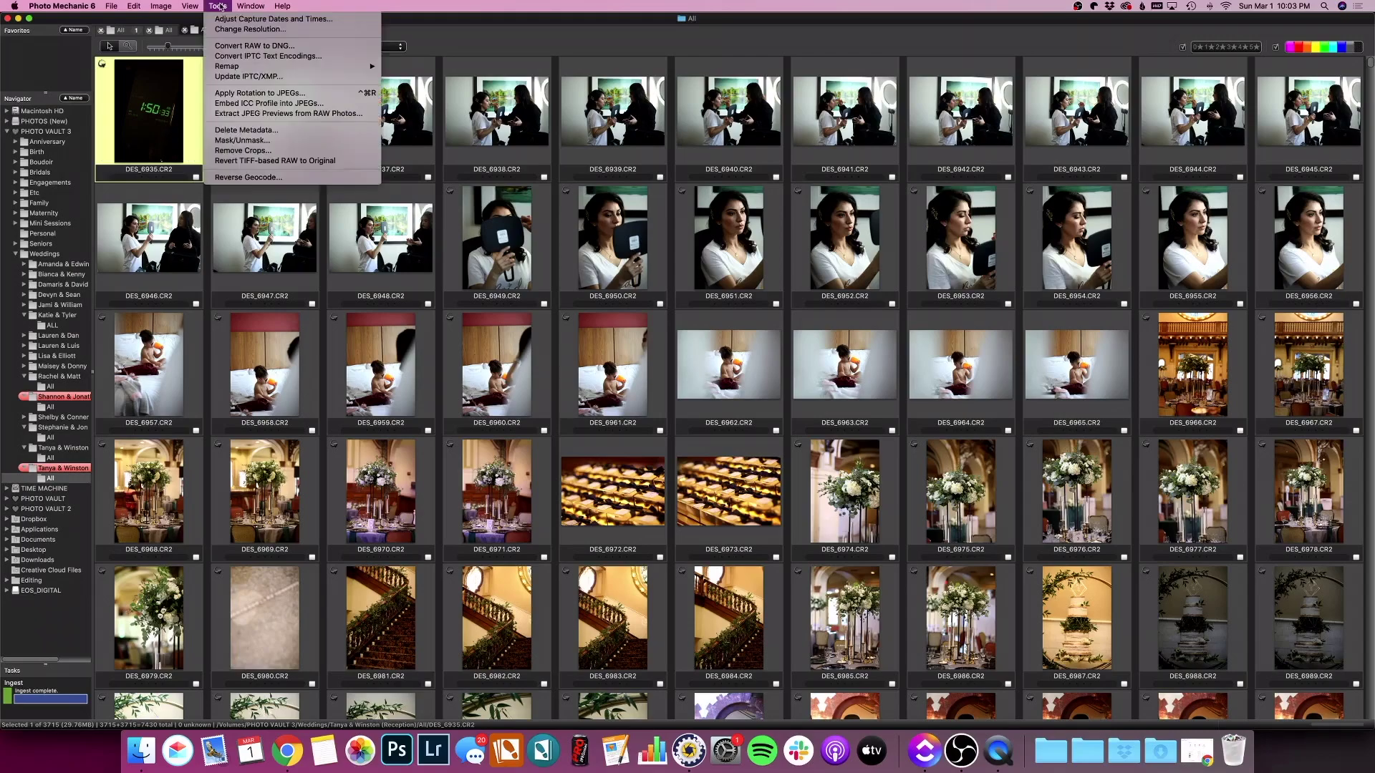
{"action": "left_click", "coordinate": [265, 20]}
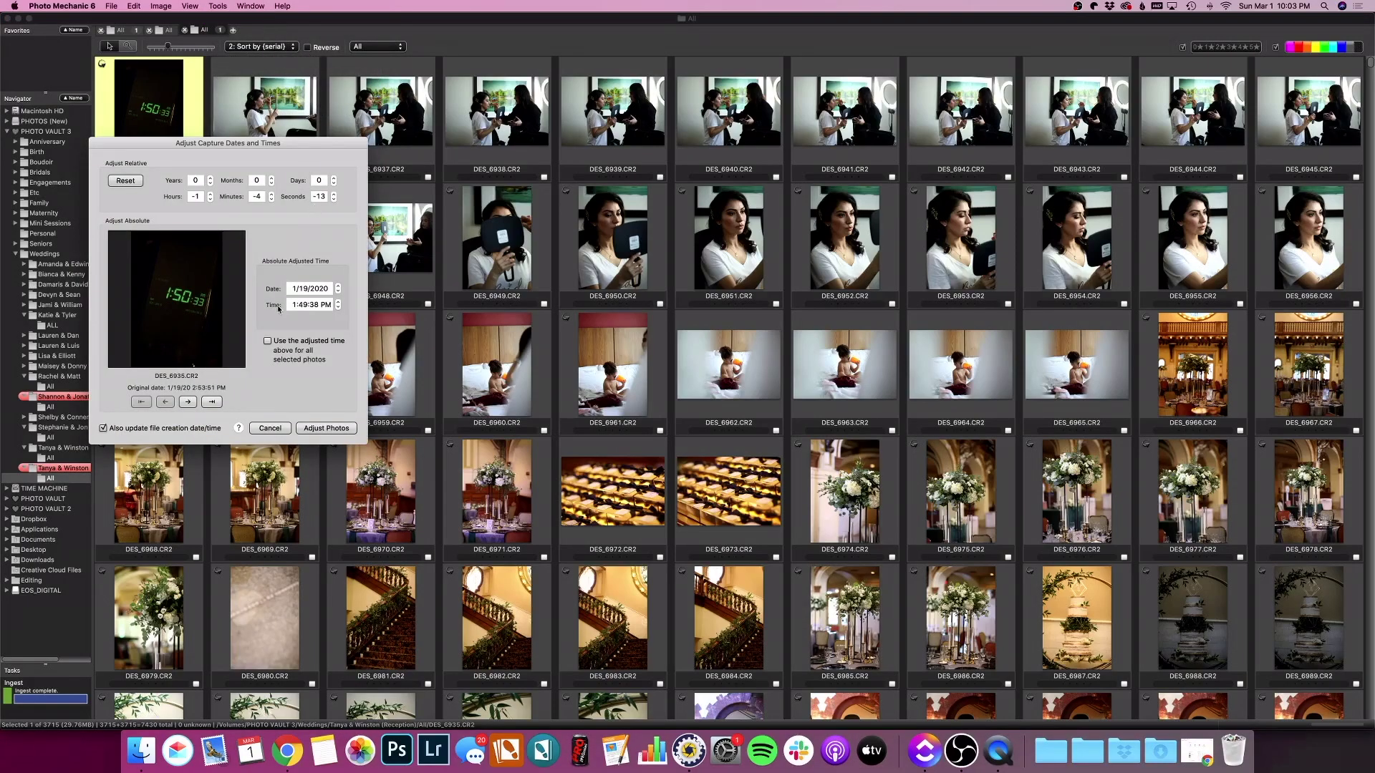
Read the pictured clock and set DES_6935's time to 1:50:33 PM, a −1h −3m −18s shift.
{"action": "left_click_drag", "start_coordinate": [292, 146], "coordinate": [696, 173]}
{"action": "left_click", "coordinate": [594, 323]}
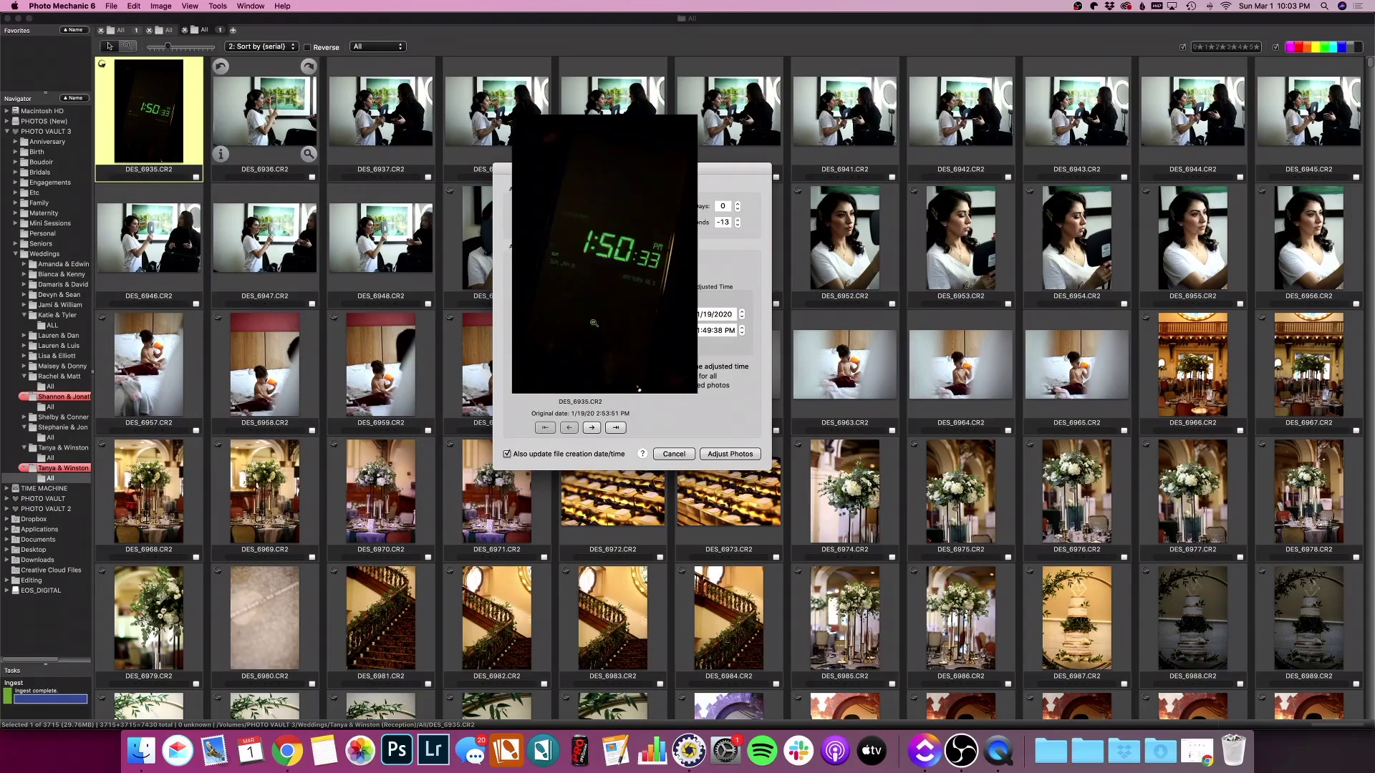
{"action": "left_click", "coordinate": [616, 262]}
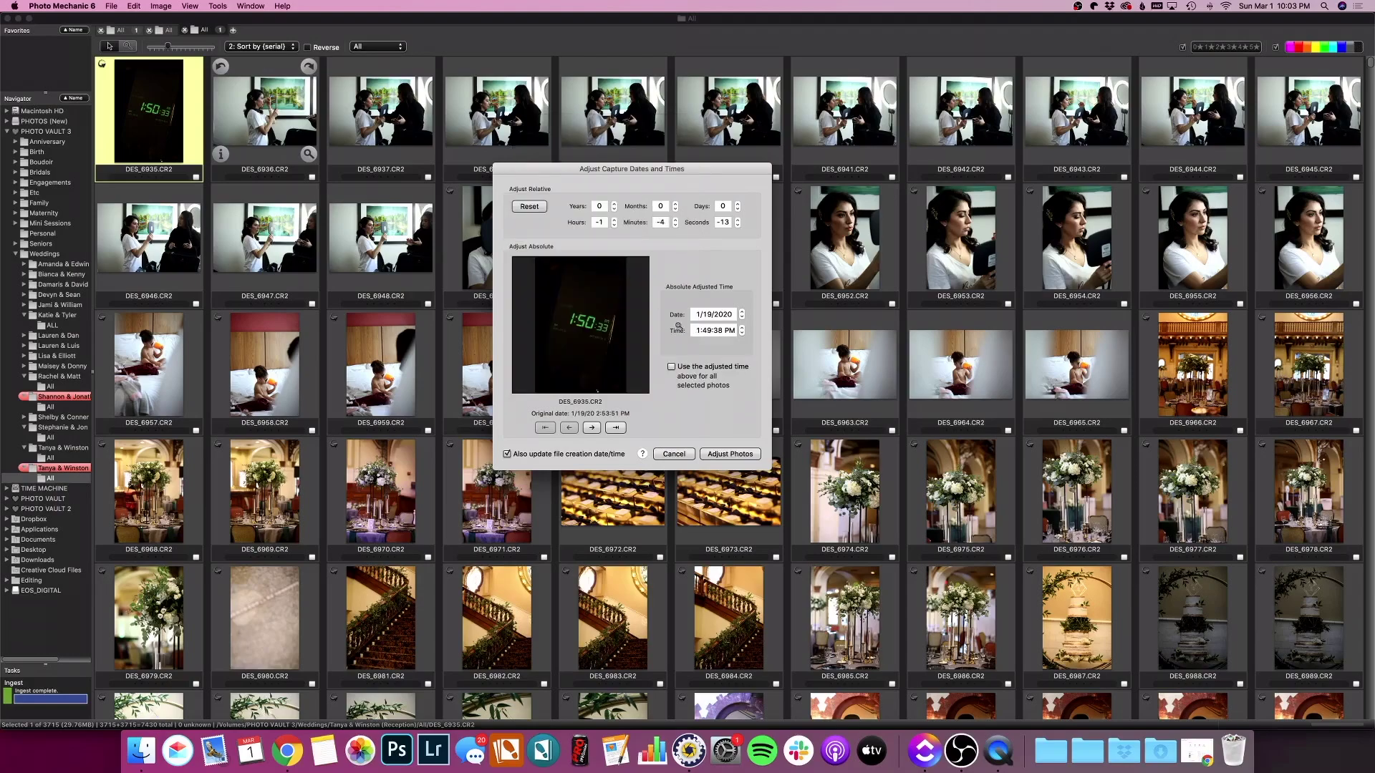
{"action": "left_click", "coordinate": [696, 331]}
{"action": "left_click", "coordinate": [706, 331]}
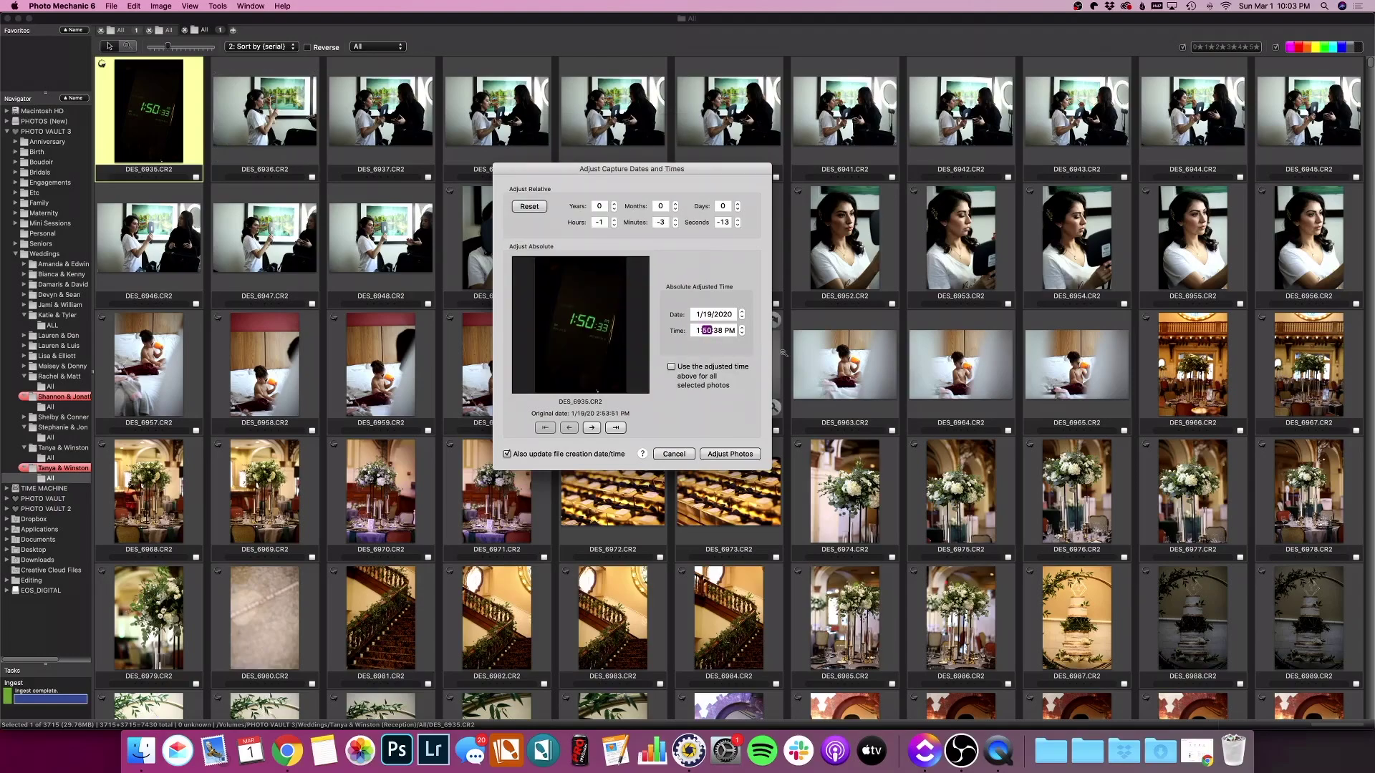
{"action": "left_click", "coordinate": [717, 331]}
{"action": "left_click", "coordinate": [554, 315]}
{"action": "left_click", "coordinate": [555, 315]}
{"action": "left_click", "coordinate": [699, 332]}
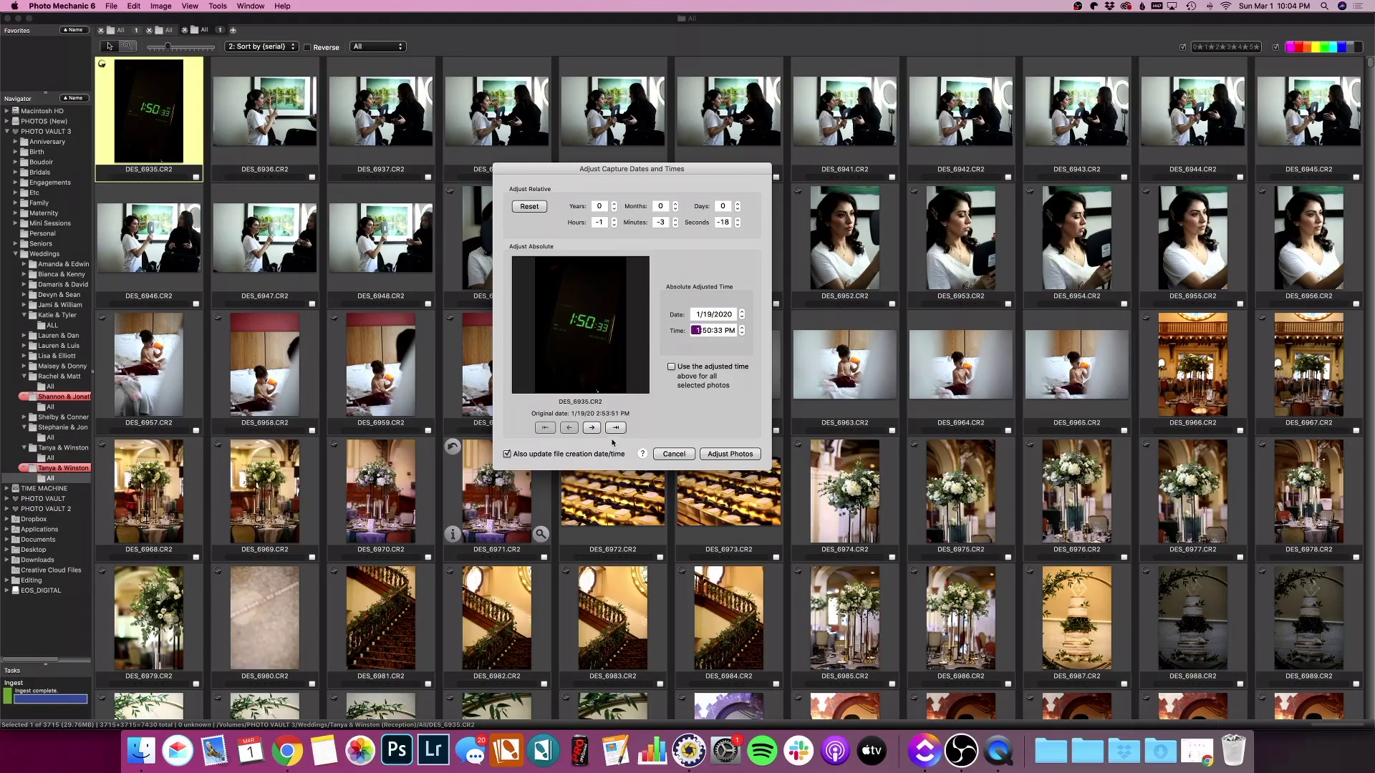
{"action": "left_click", "coordinate": [728, 457]}
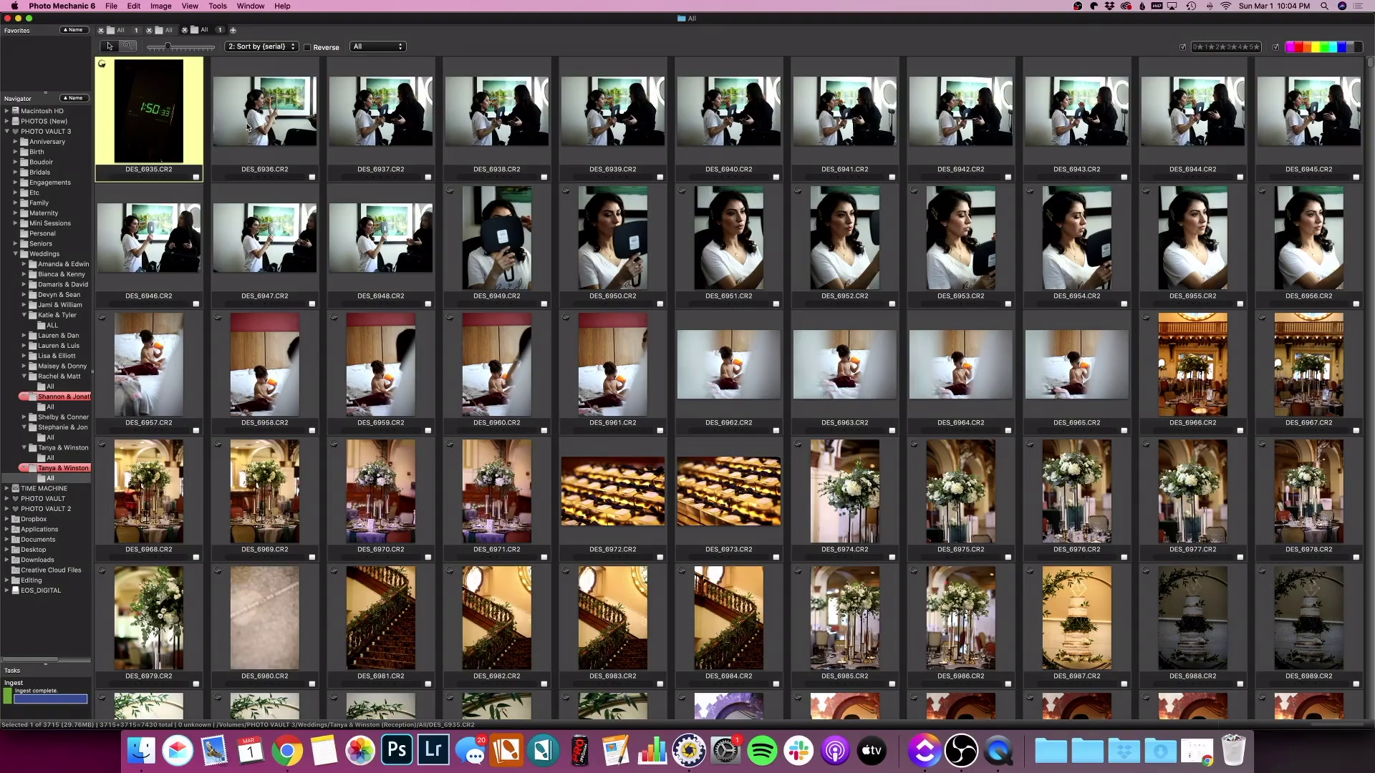
Select the 703 photos from DES_6936 through DES_7638.
{"action": "left_click", "coordinate": [250, 128]}
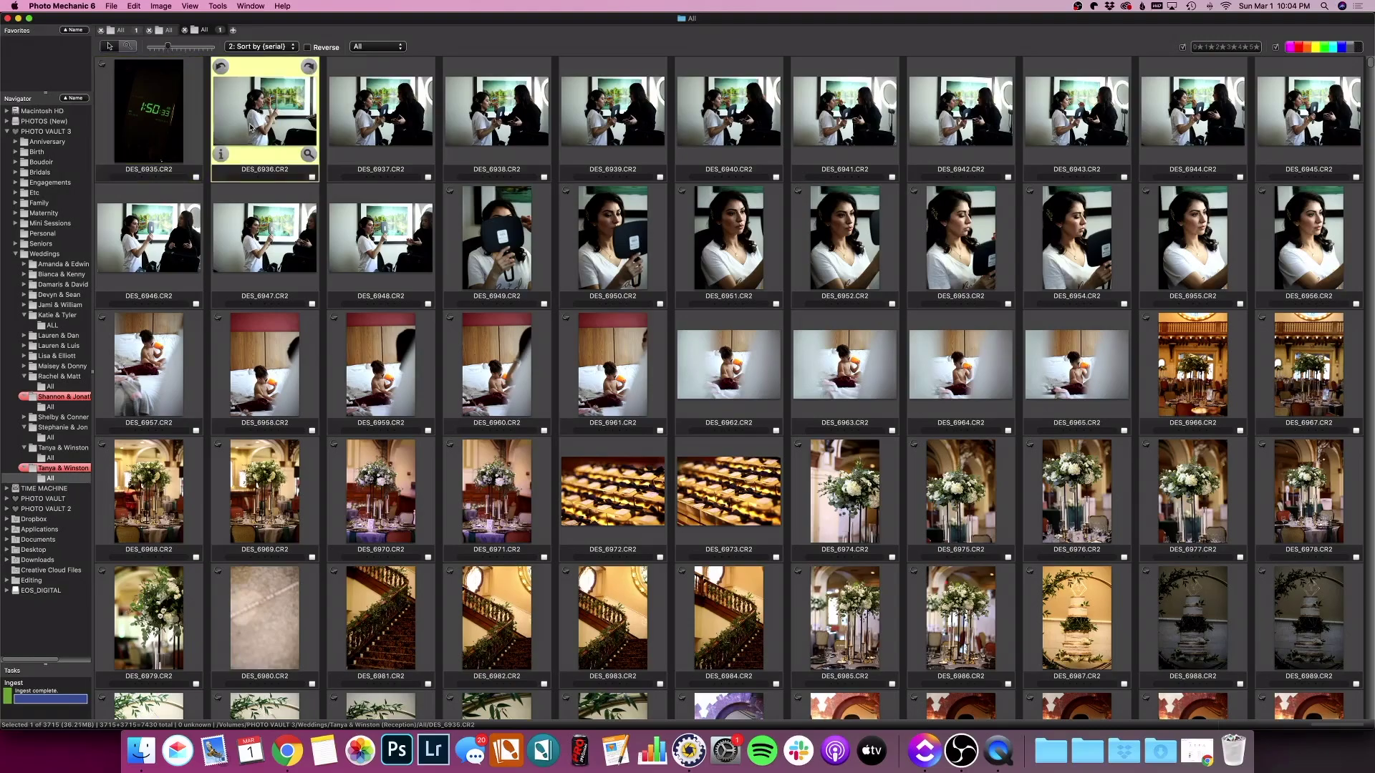
{"action": "scroll", "coordinate": [641, 180], "scroll_direction": "down", "scroll_amount": 10}
{"action": "scroll", "coordinate": [641, 181], "scroll_direction": "down", "scroll_amount": 20}
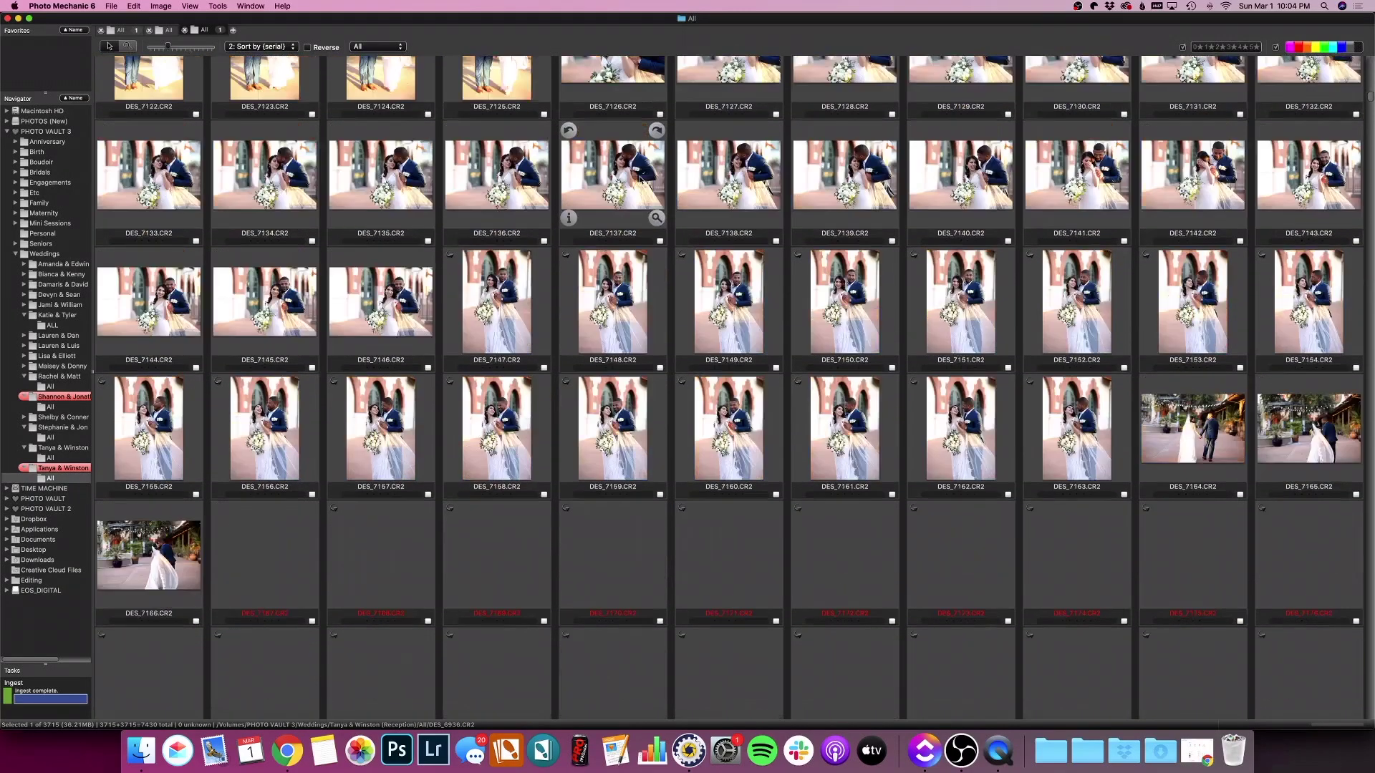
{"action": "scroll", "coordinate": [640, 180], "scroll_direction": "down", "scroll_amount": 15}
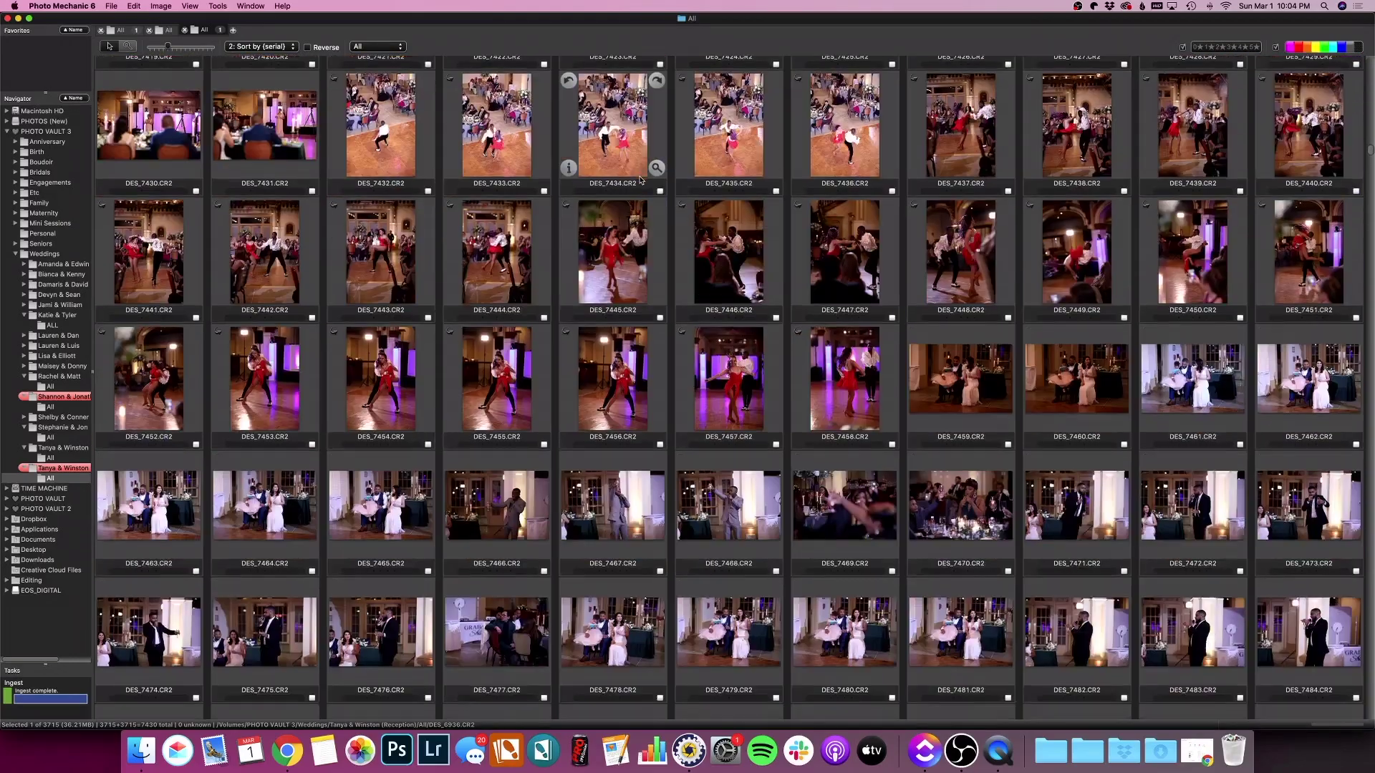
{"action": "scroll", "coordinate": [641, 180], "scroll_direction": "down", "scroll_amount": 10}
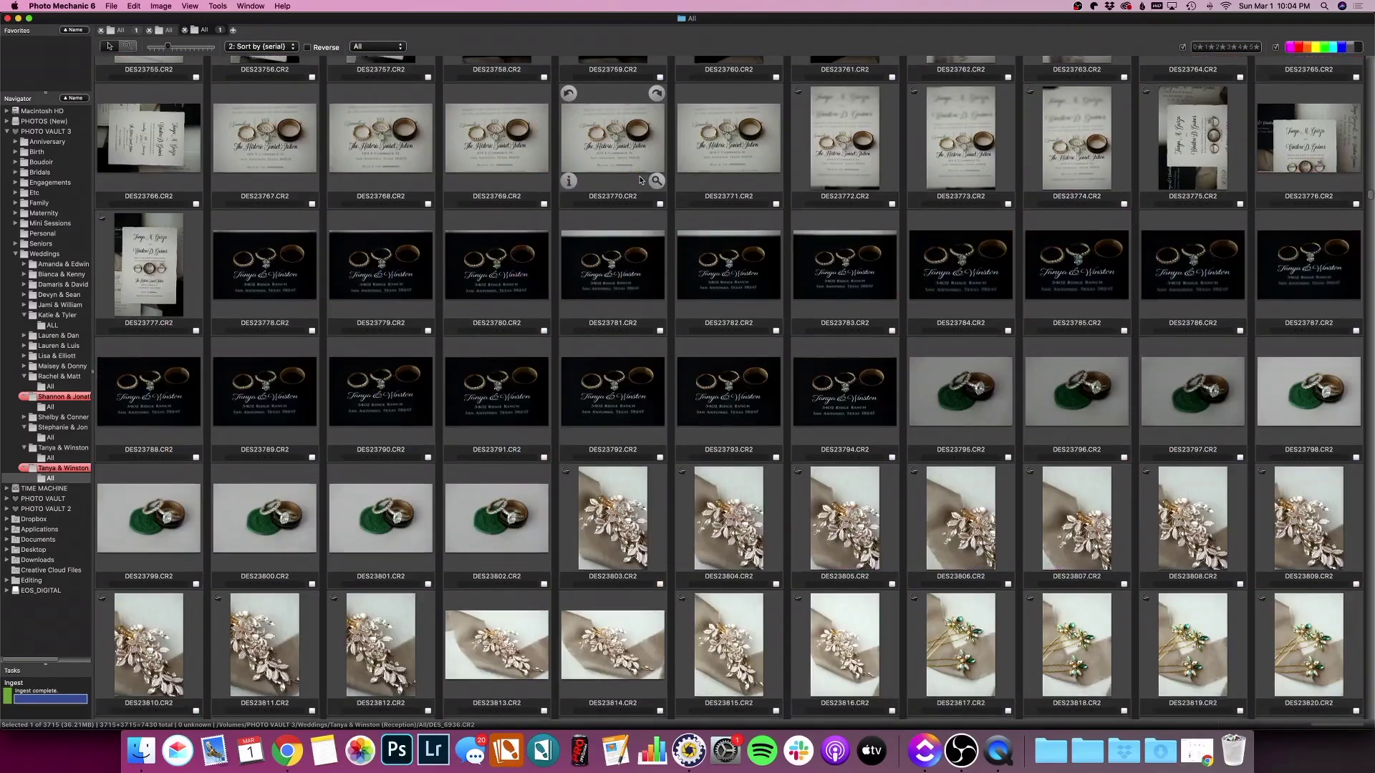
{"action": "scroll", "coordinate": [641, 180], "scroll_direction": "up", "scroll_amount": 8}
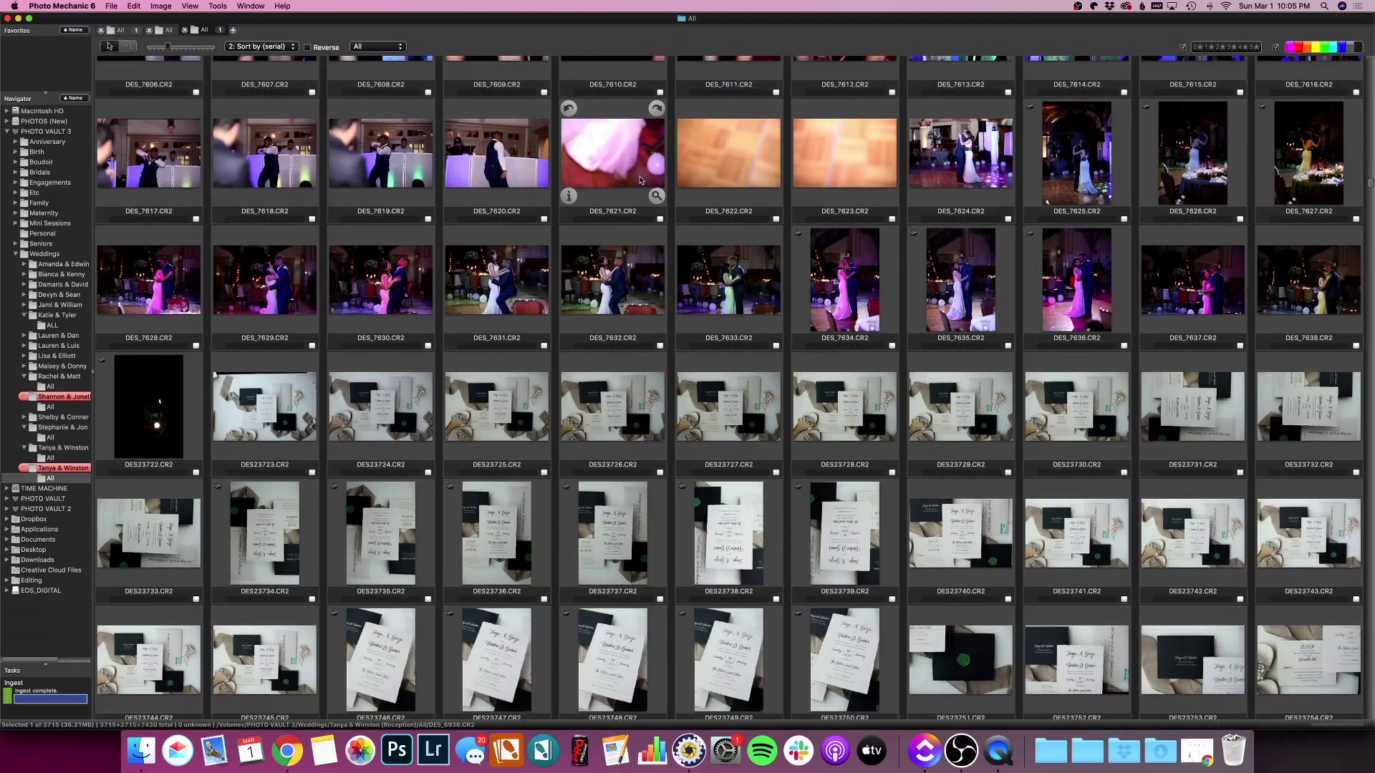
{"action": "scroll", "coordinate": [641, 181], "scroll_direction": "up", "scroll_amount": 1}
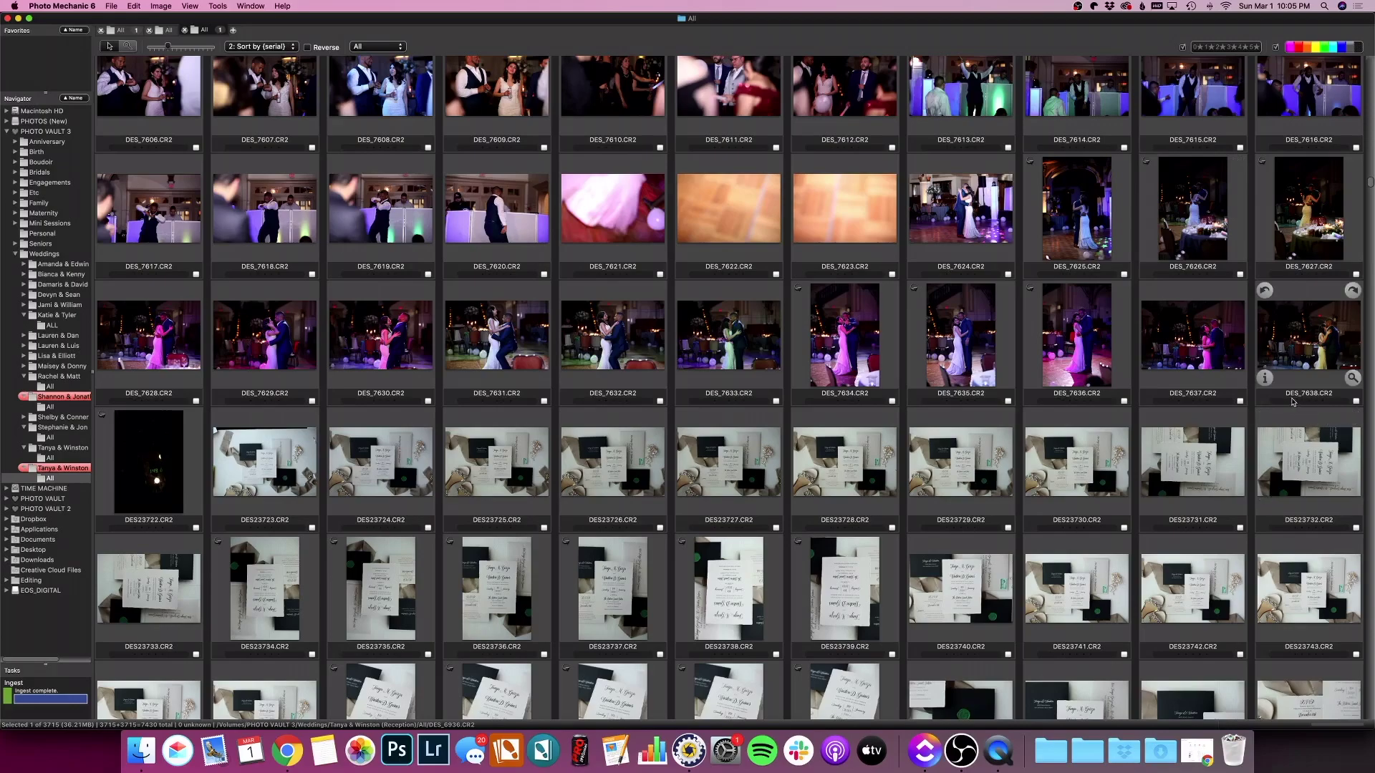
{"action": "scroll", "coordinate": [1313, 362], "scroll_direction": "up", "scroll_amount": 1}
{"action": "scroll", "coordinate": [1313, 362], "scroll_direction": "down", "scroll_amount": 1}
{"action": "left_click", "coordinate": [1302, 352], "text": "shift"}
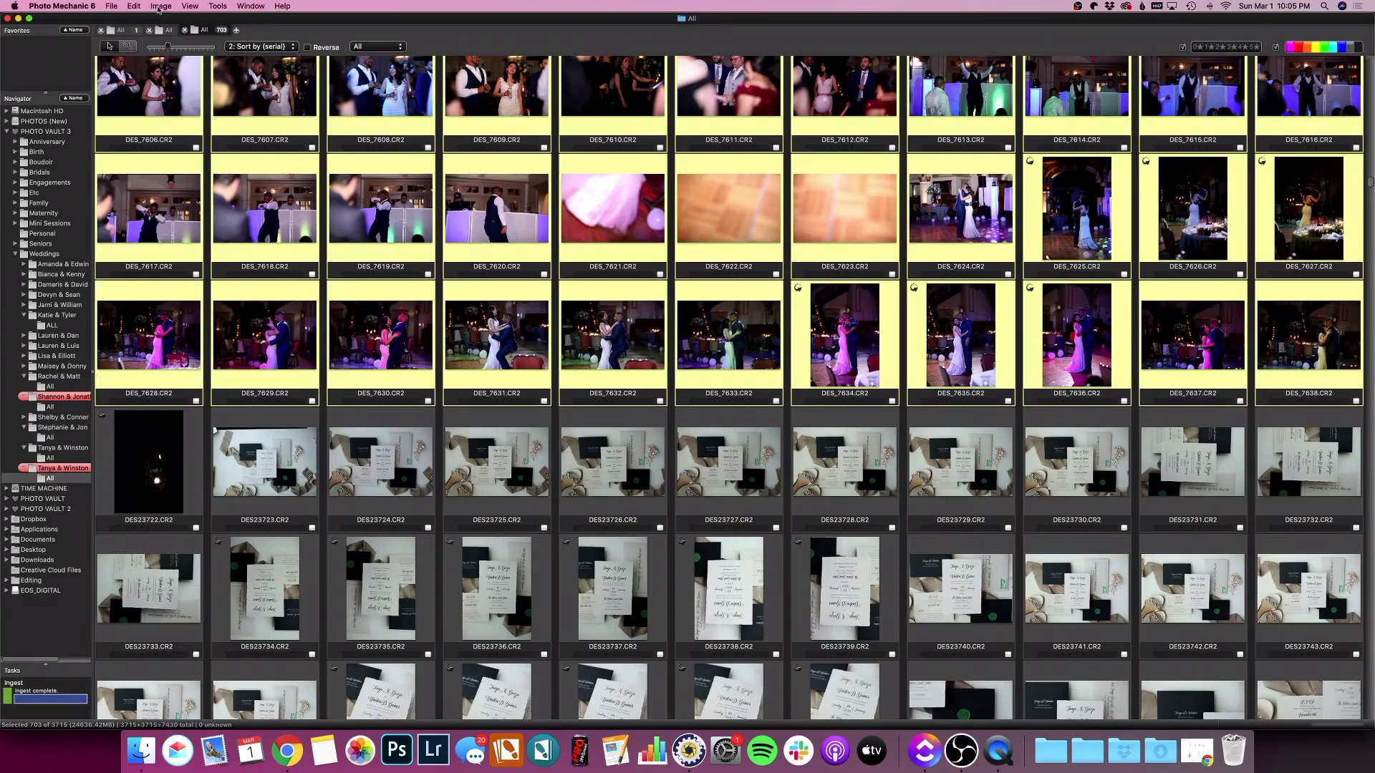
Apply the same −1h −3m −18s capture-time offset to all 703 selected DES_ photos.
{"action": "left_click", "coordinate": [242, 6]}
{"action": "mouse_move", "coordinate": [219, 5]}
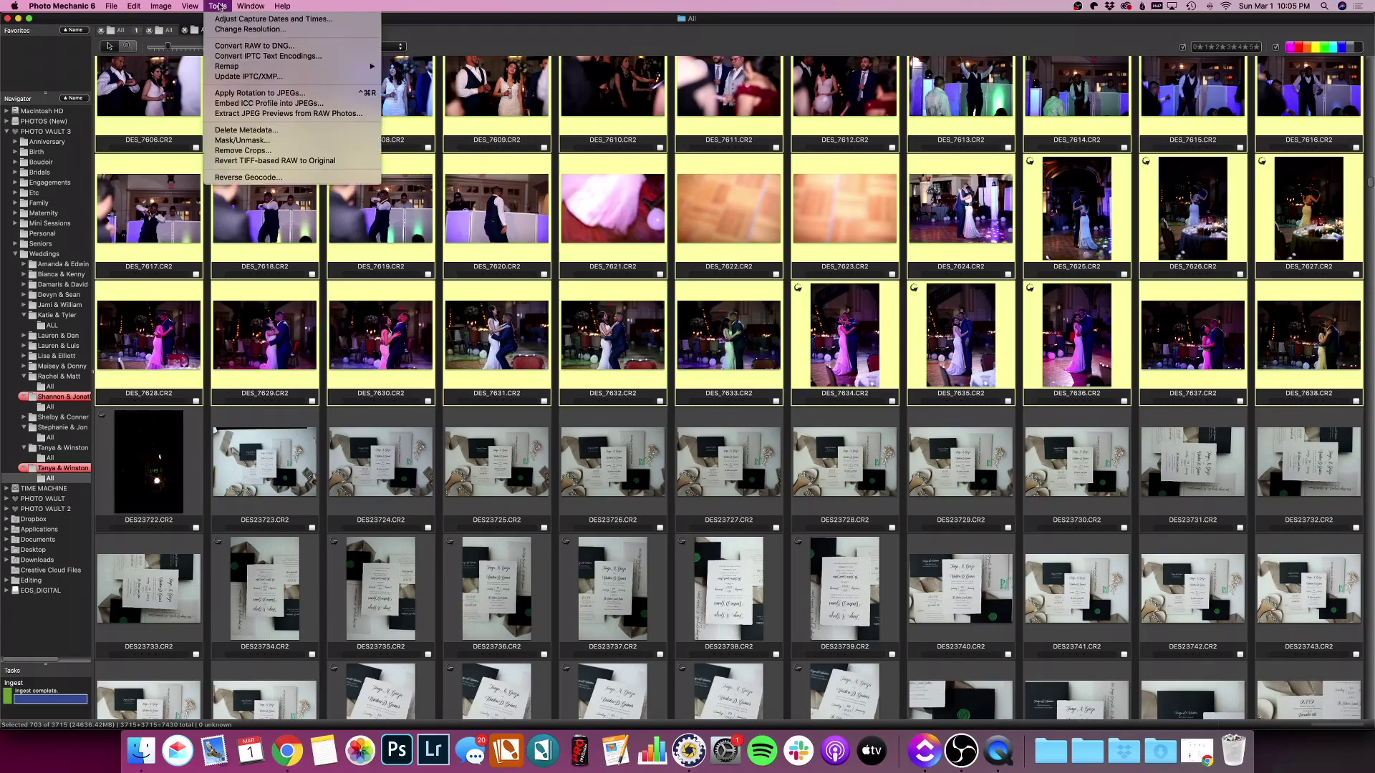
{"action": "left_click", "coordinate": [222, 20]}
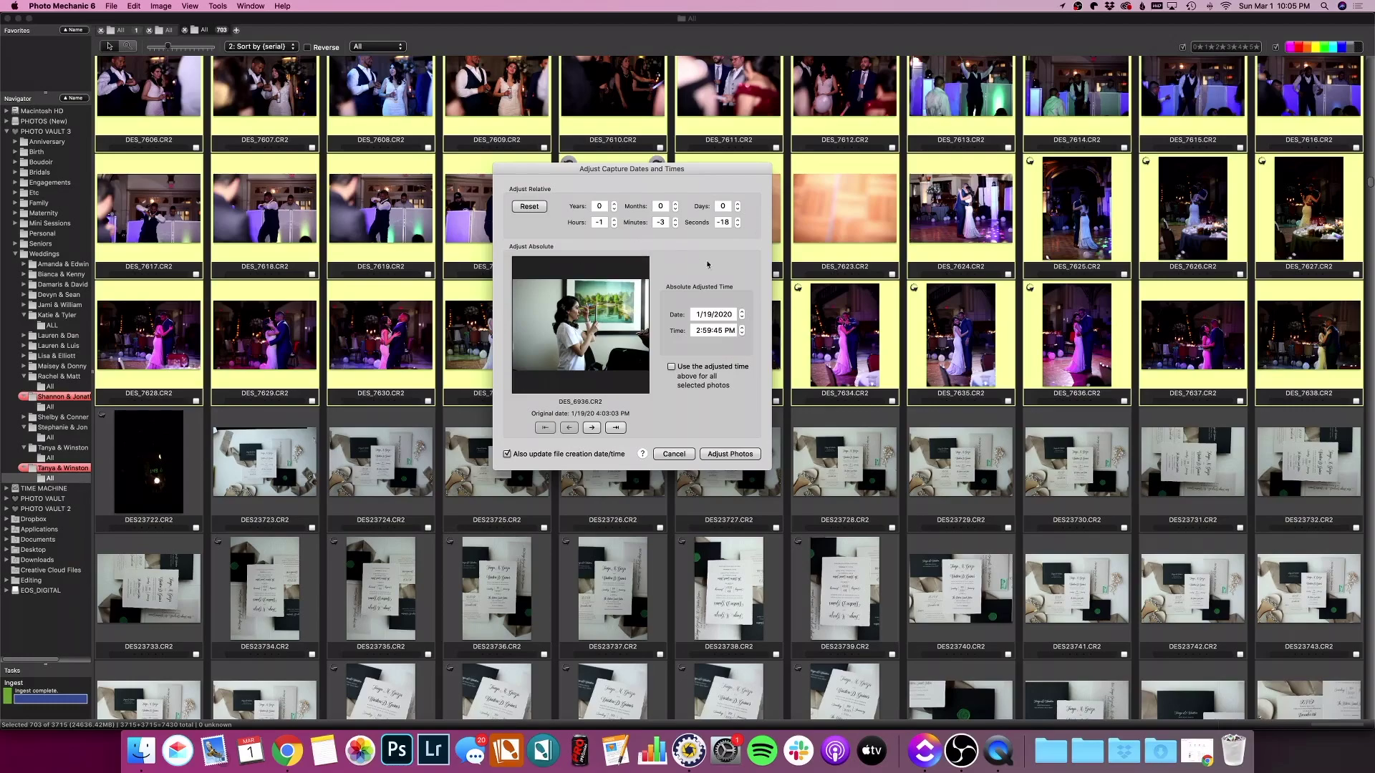
{"action": "left_click", "coordinate": [729, 454]}
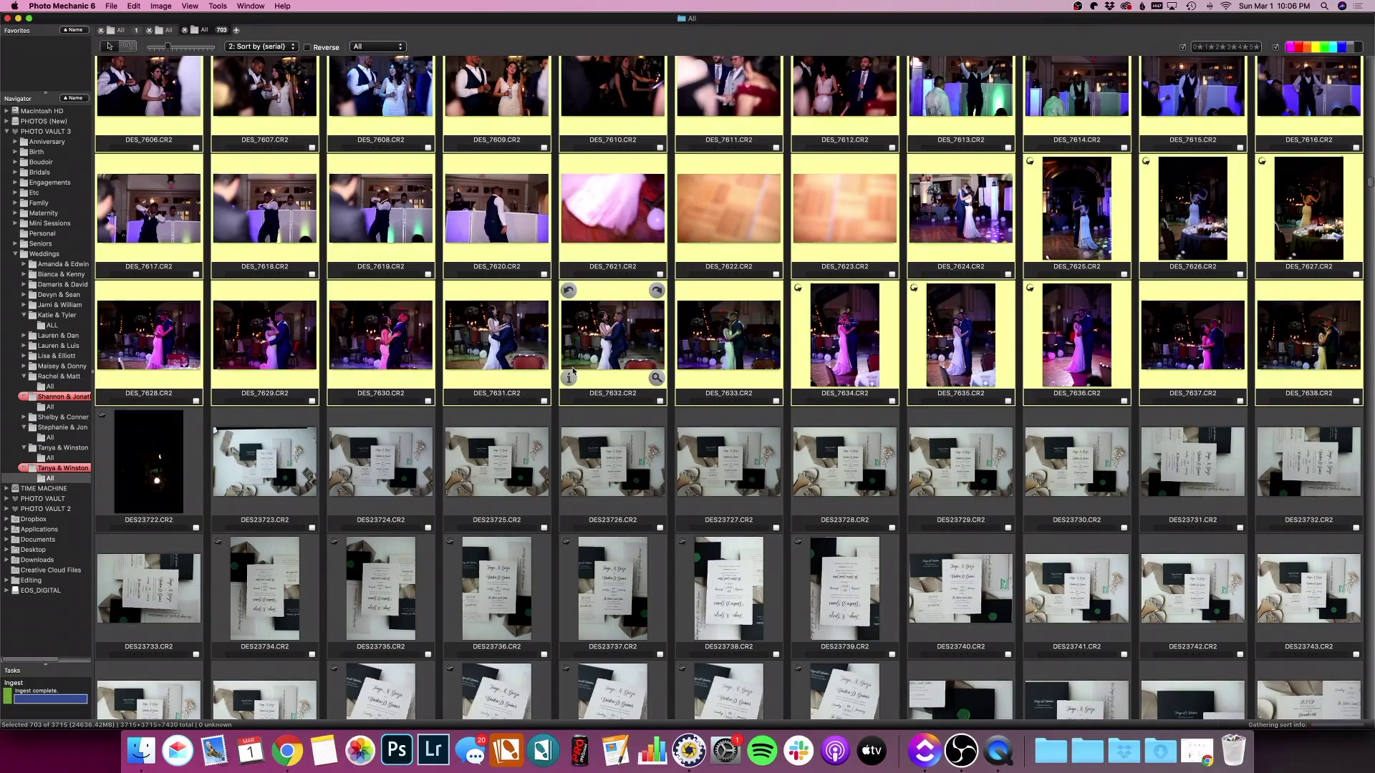
Set DES23722.CR2's capture time to its clock reading, 1:49:10 PM, a −1h −1m −14s shift.
{"action": "left_click", "coordinate": [183, 494]}
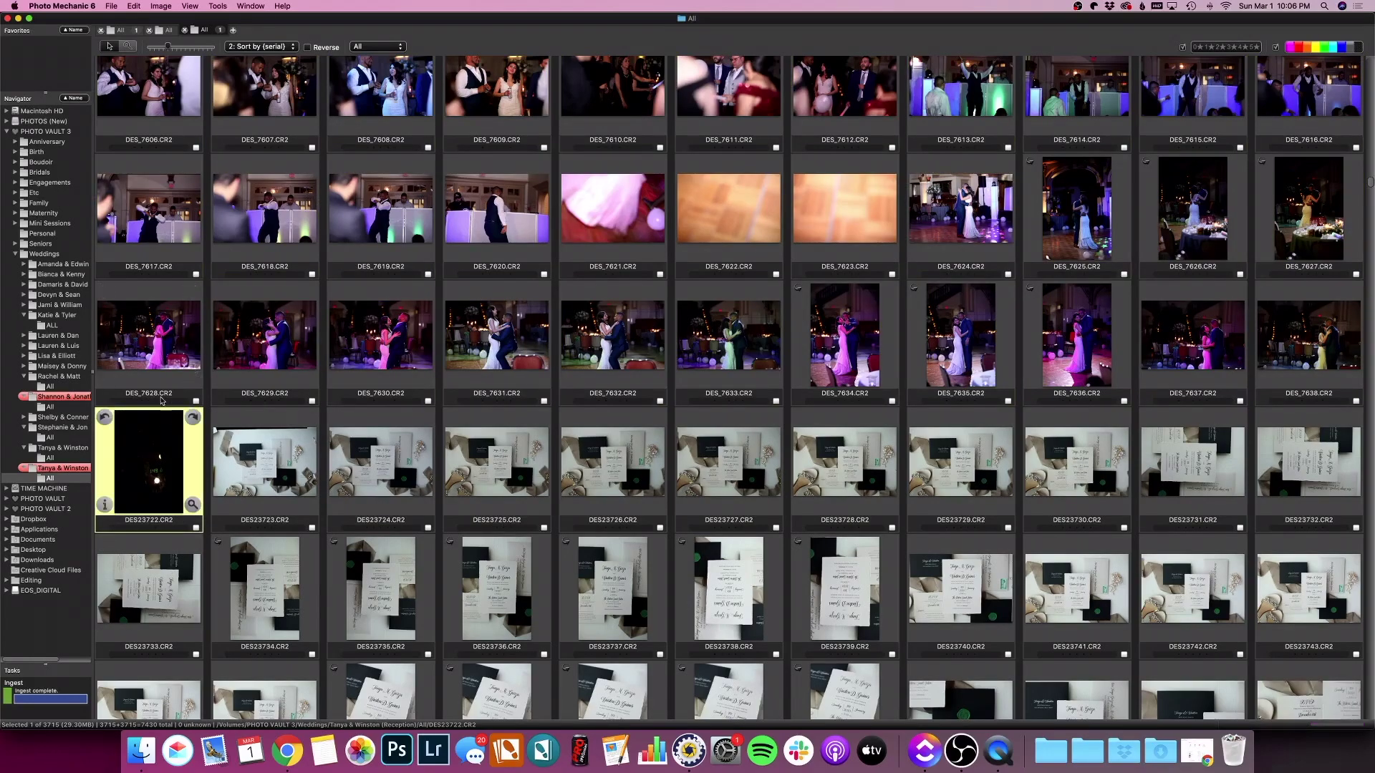
{"action": "left_click", "coordinate": [220, 6]}
{"action": "left_click", "coordinate": [225, 20]}
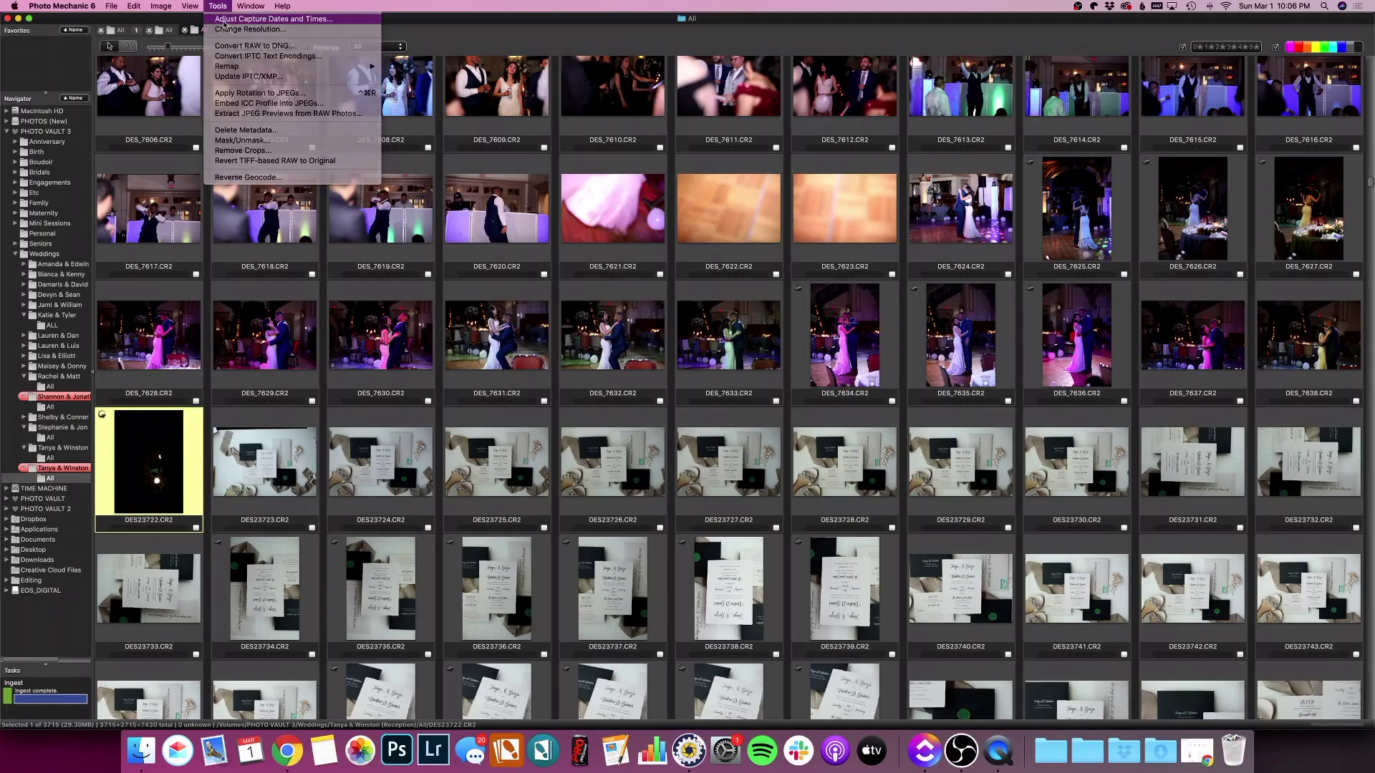
{"action": "left_click", "coordinate": [600, 350]}
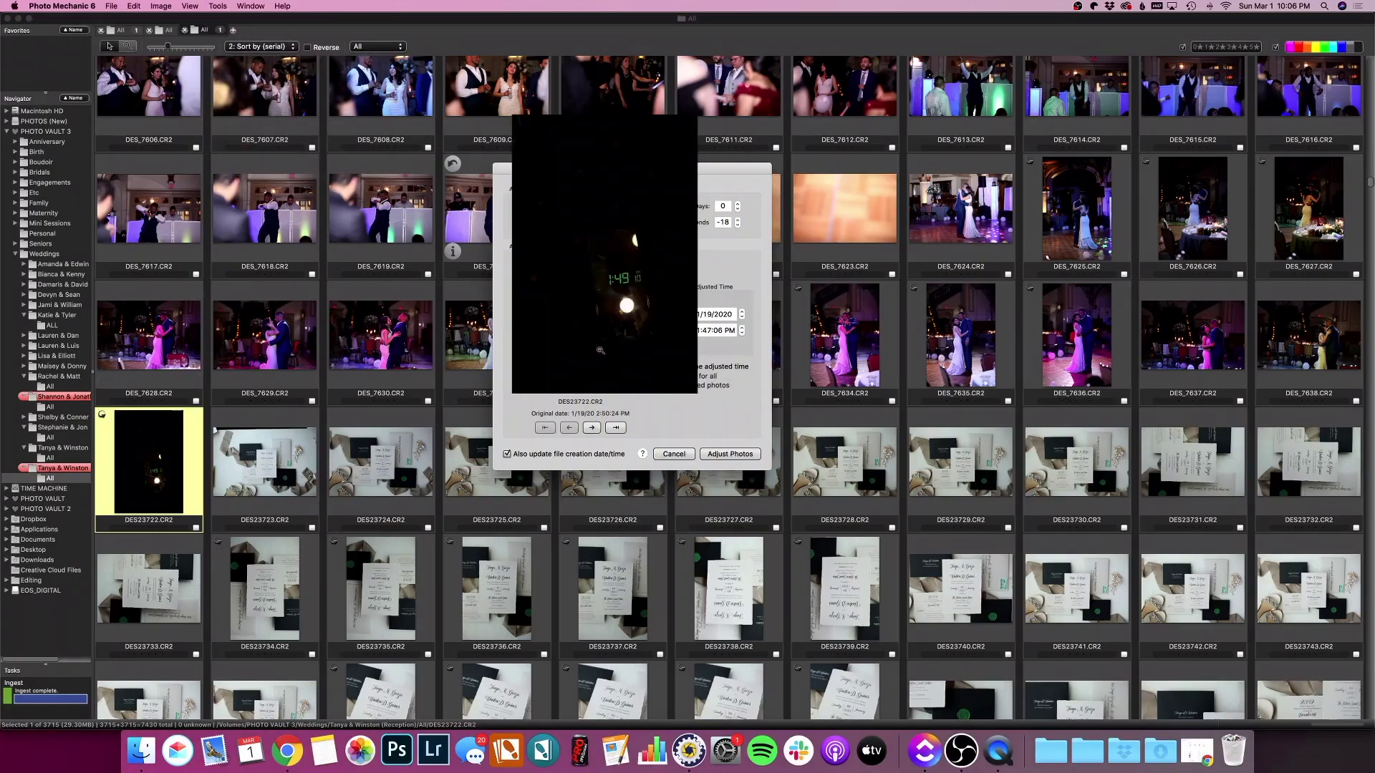
{"action": "left_click", "coordinate": [600, 350]}
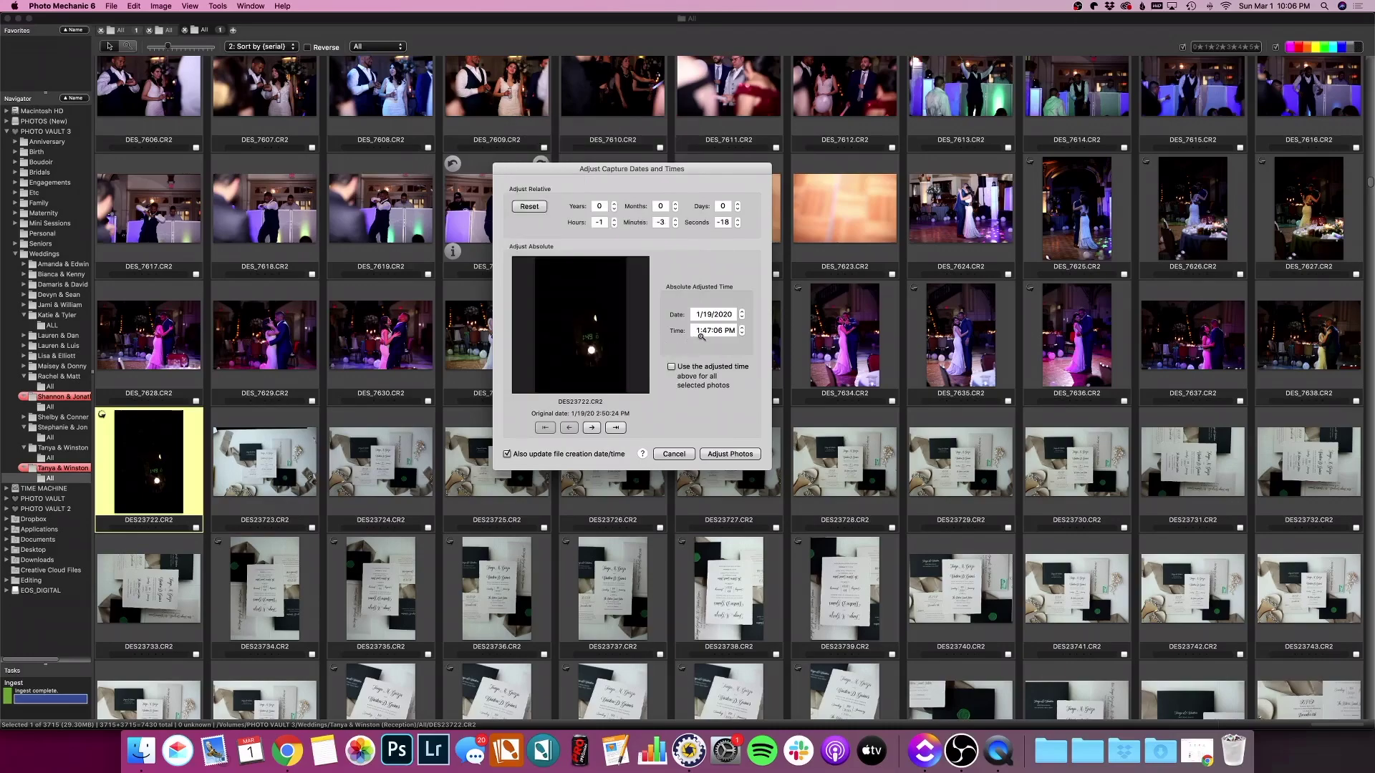
{"action": "left_click", "coordinate": [711, 331]}
{"action": "left_click", "coordinate": [717, 331]}
{"action": "left_click", "coordinate": [742, 454]}
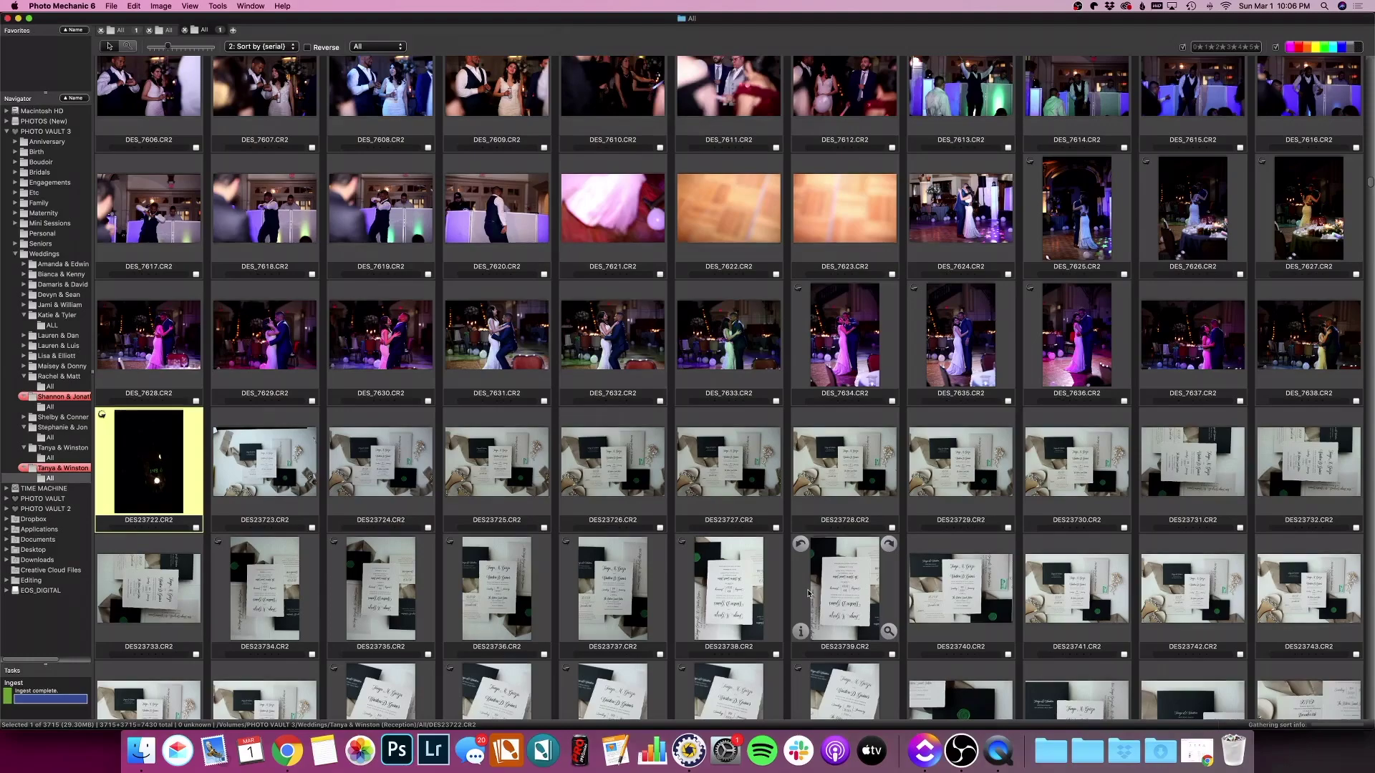
Select the 1,682 photos from DES23723 through DES25405.
{"action": "left_click", "coordinate": [288, 487]}
{"action": "scroll", "coordinate": [288, 486], "scroll_direction": "down", "scroll_amount": 15}
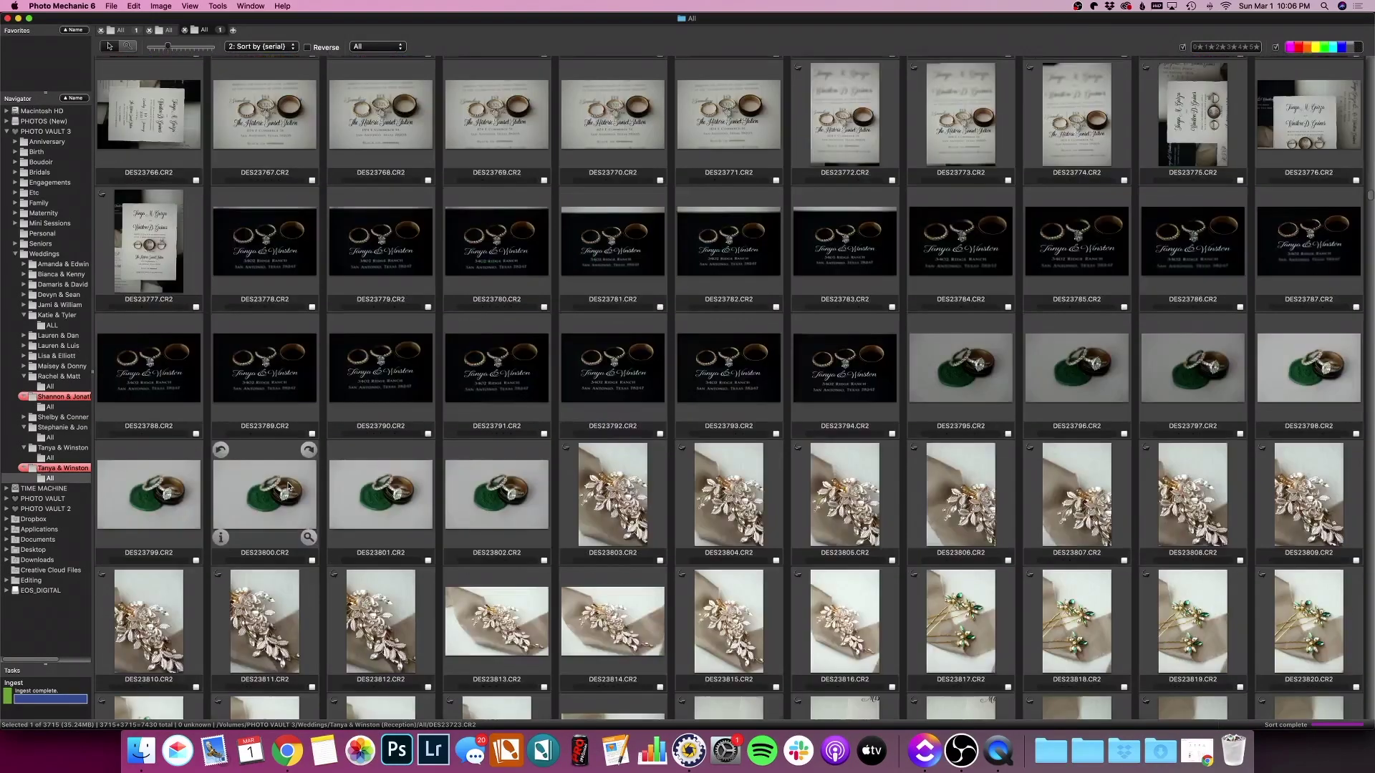
{"action": "scroll", "coordinate": [289, 486], "scroll_direction": "down", "scroll_amount": 20}
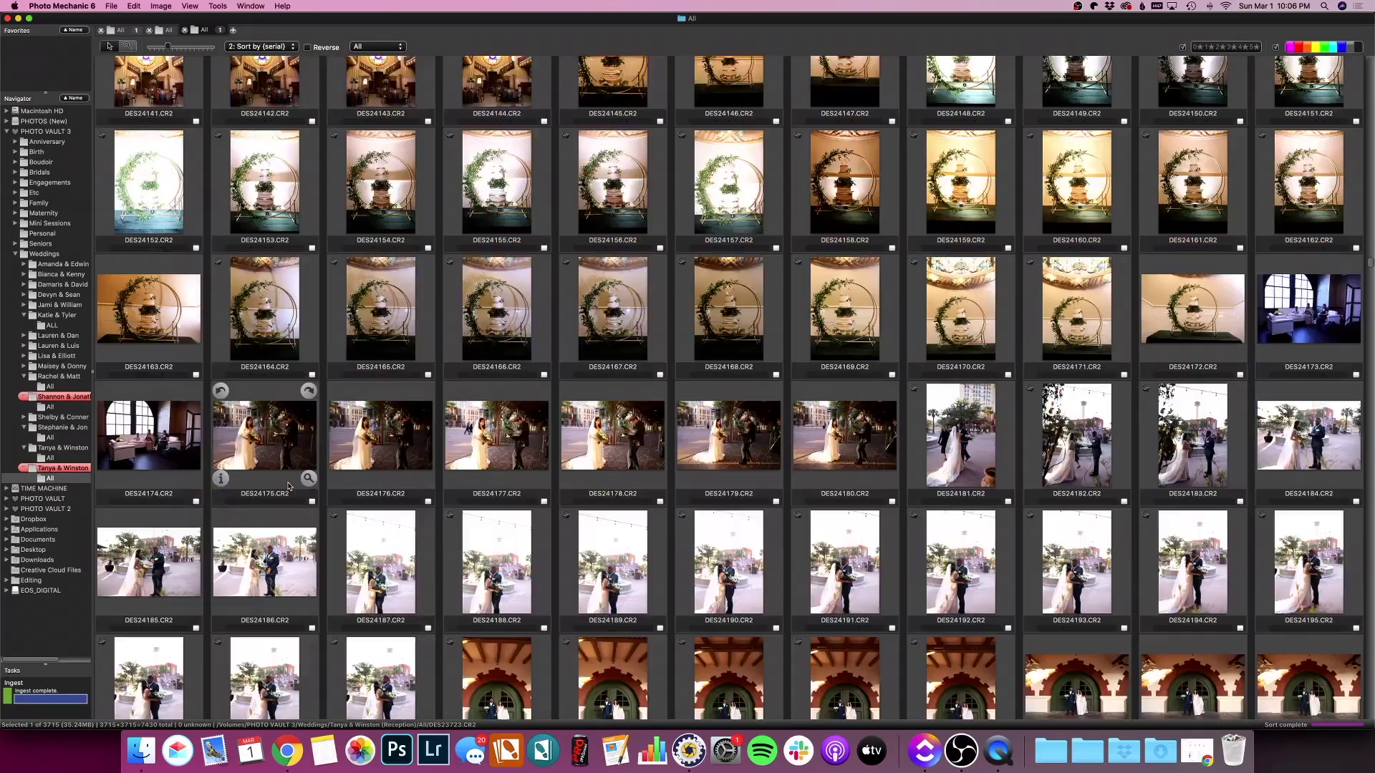
{"action": "scroll", "coordinate": [288, 486], "scroll_direction": "down", "scroll_amount": 20}
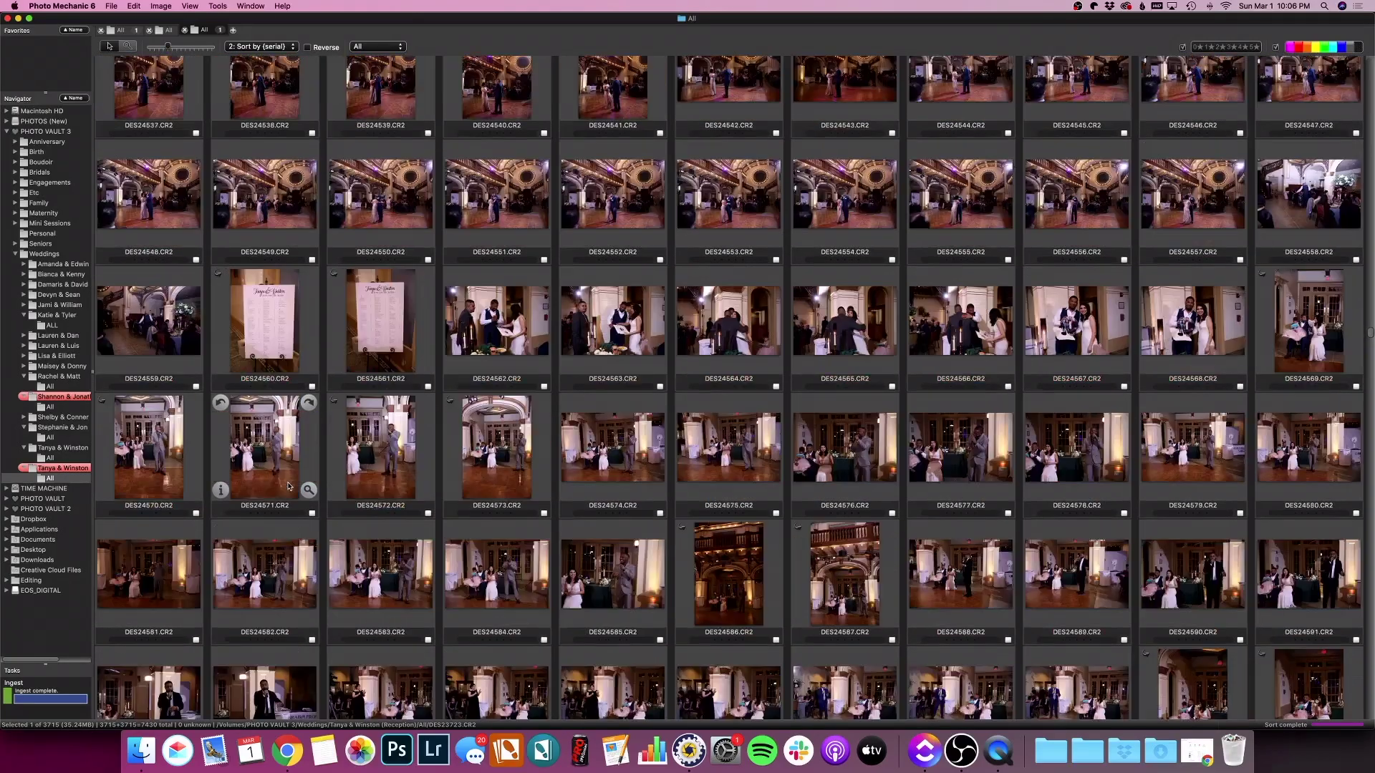
{"action": "scroll", "coordinate": [289, 486], "scroll_direction": "down", "scroll_amount": 20}
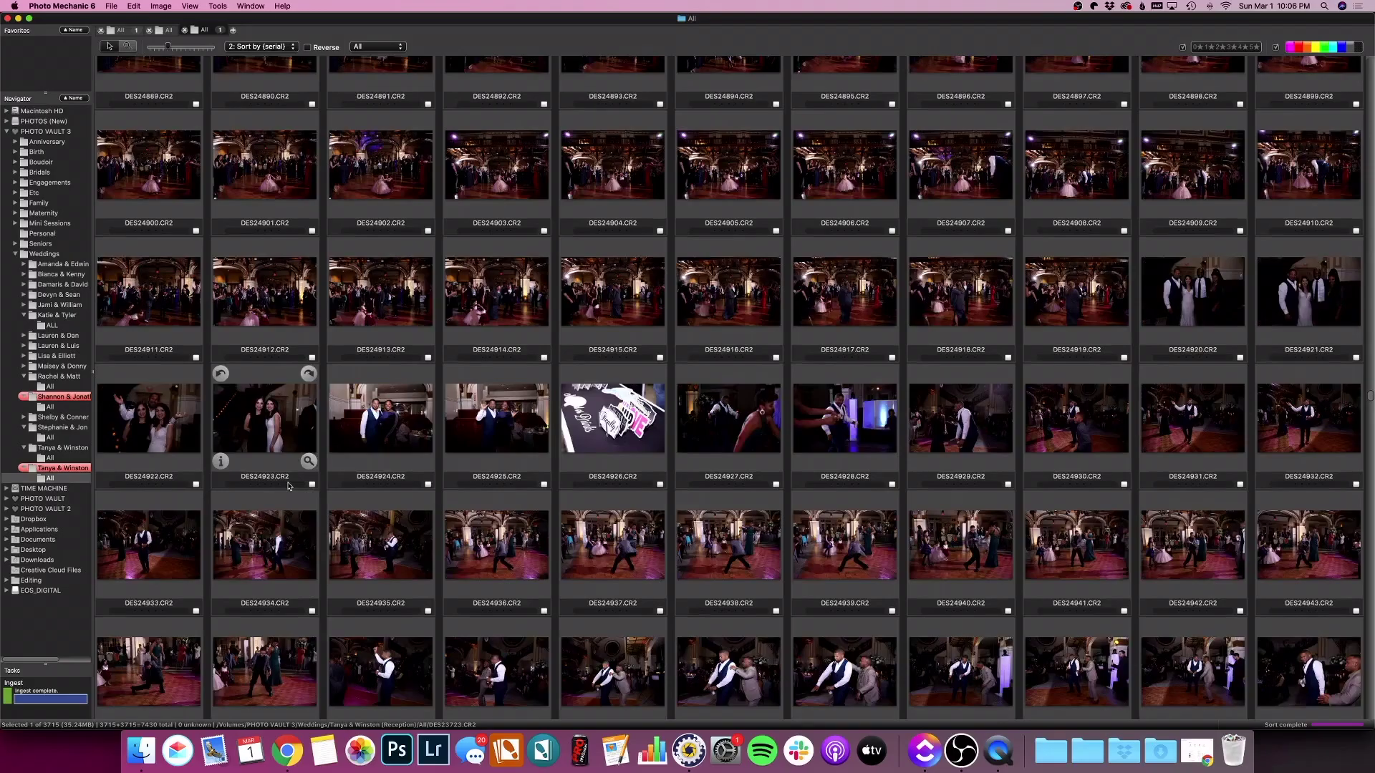
{"action": "scroll", "coordinate": [288, 486], "scroll_direction": "down", "scroll_amount": 15}
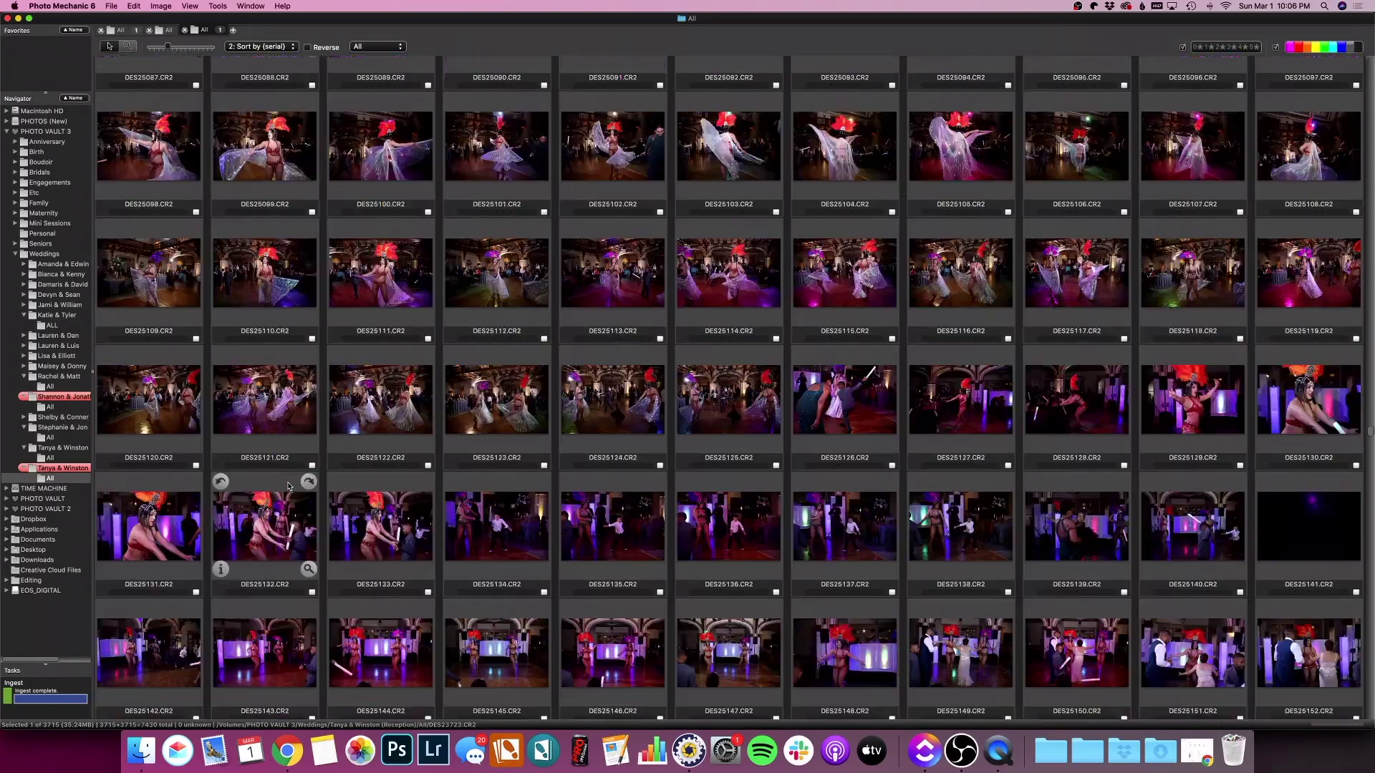
{"action": "scroll", "coordinate": [288, 487], "scroll_direction": "down", "scroll_amount": 20}
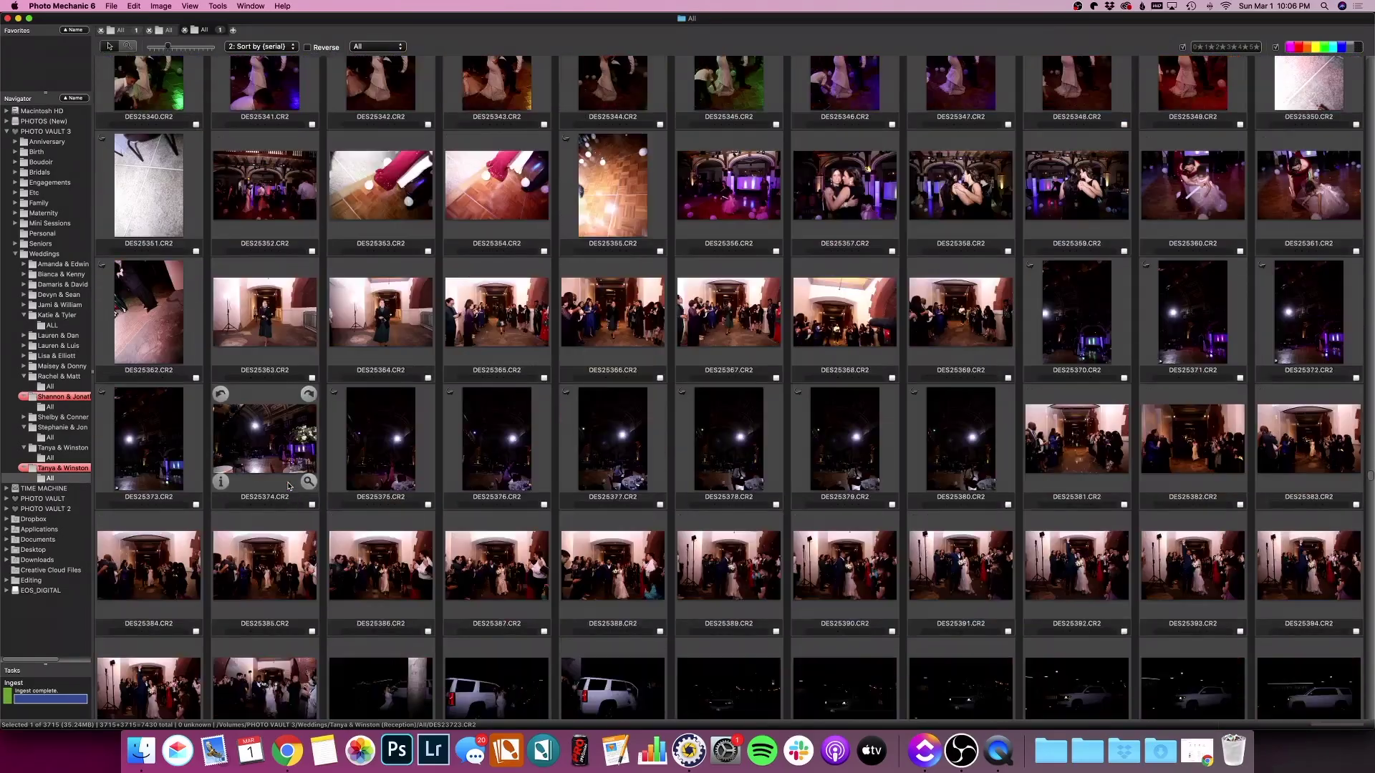
{"action": "scroll", "coordinate": [289, 486], "scroll_direction": "down", "scroll_amount": 7}
{"action": "scroll", "coordinate": [315, 494], "scroll_direction": "up", "scroll_amount": 5}
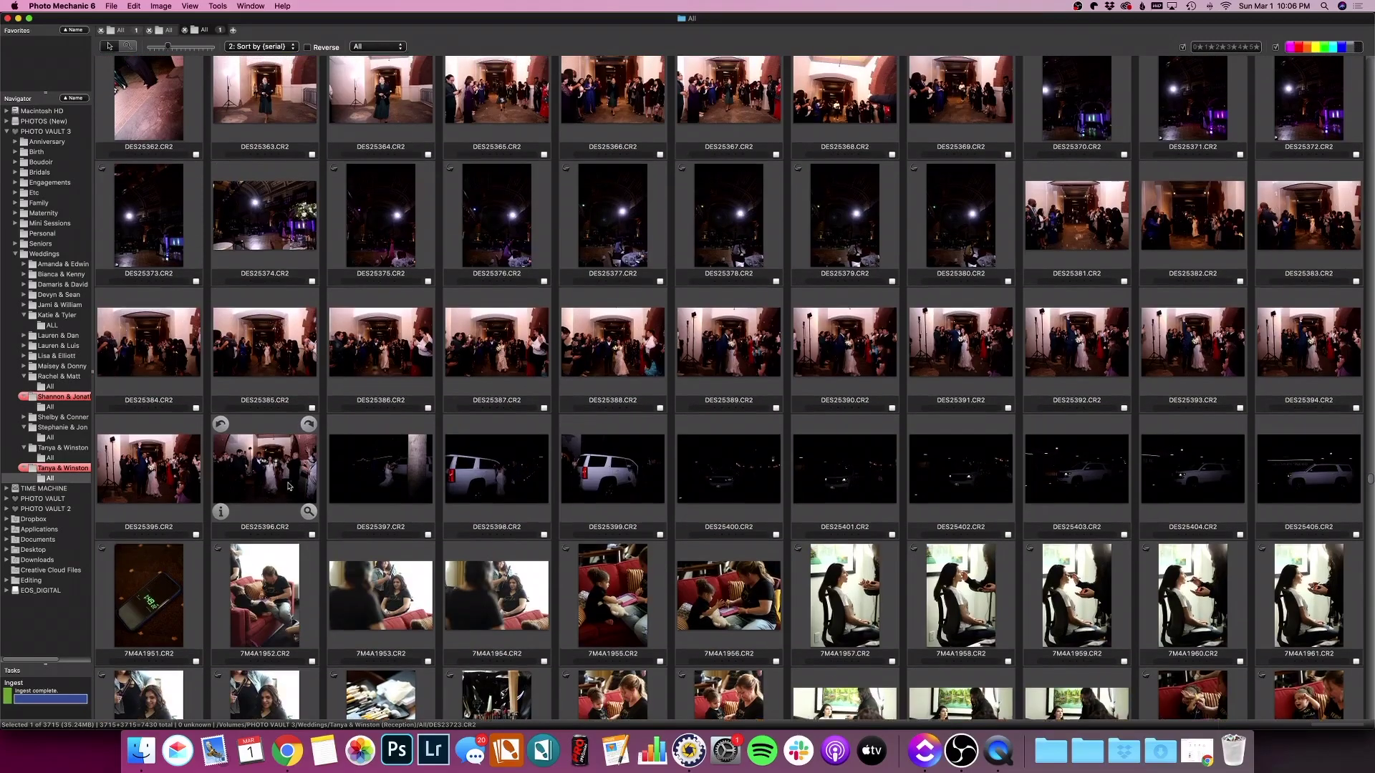
{"action": "scroll", "coordinate": [860, 465], "scroll_direction": "down", "scroll_amount": 2}
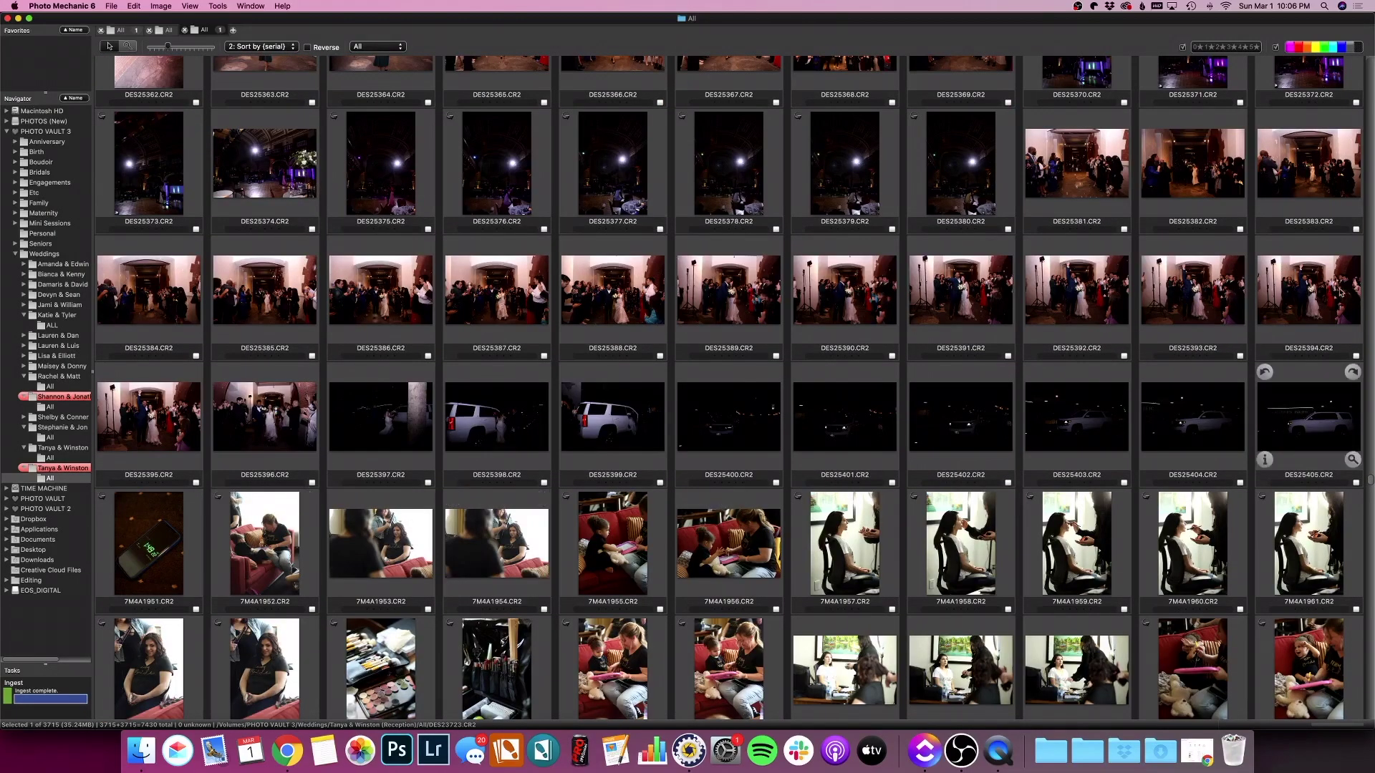
{"action": "left_click", "coordinate": [1320, 437], "text": "shift"}
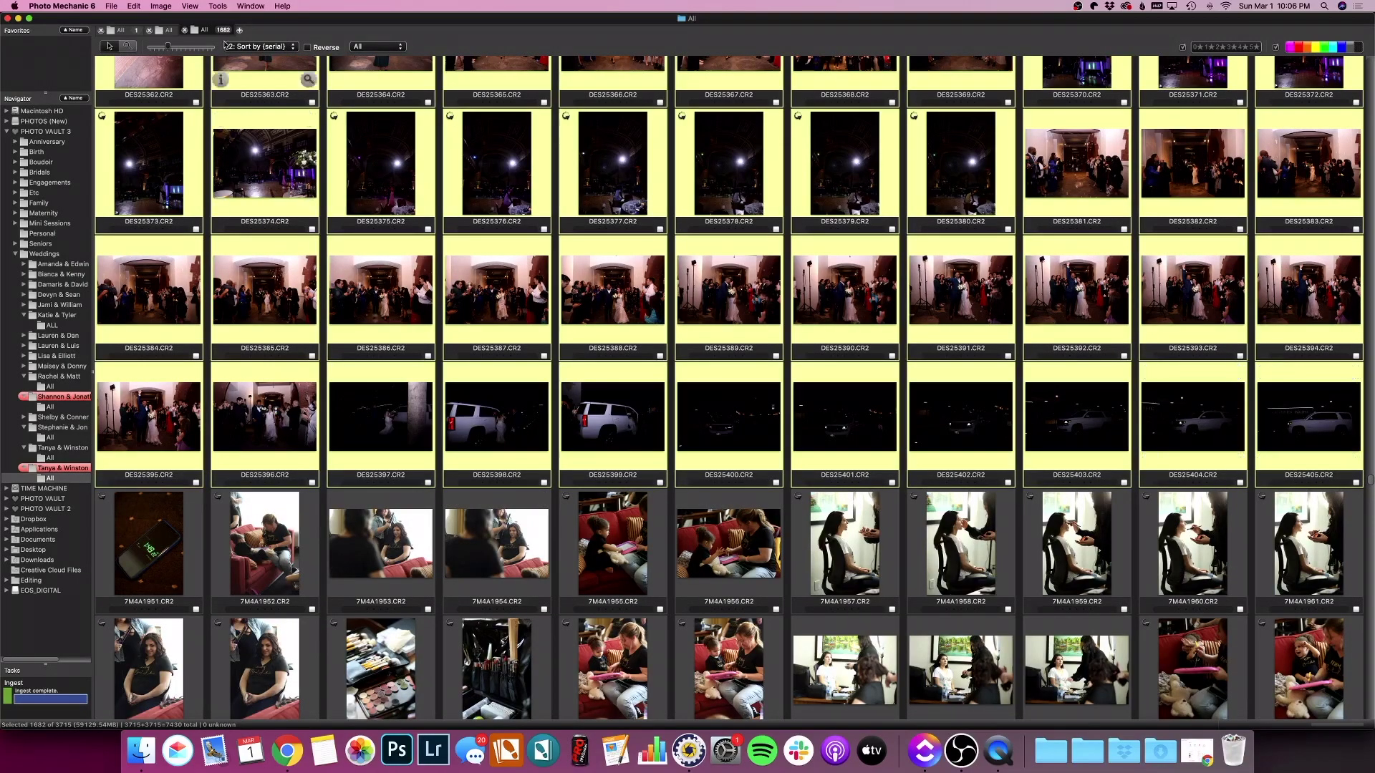
{"action": "left_click", "coordinate": [218, 6]}
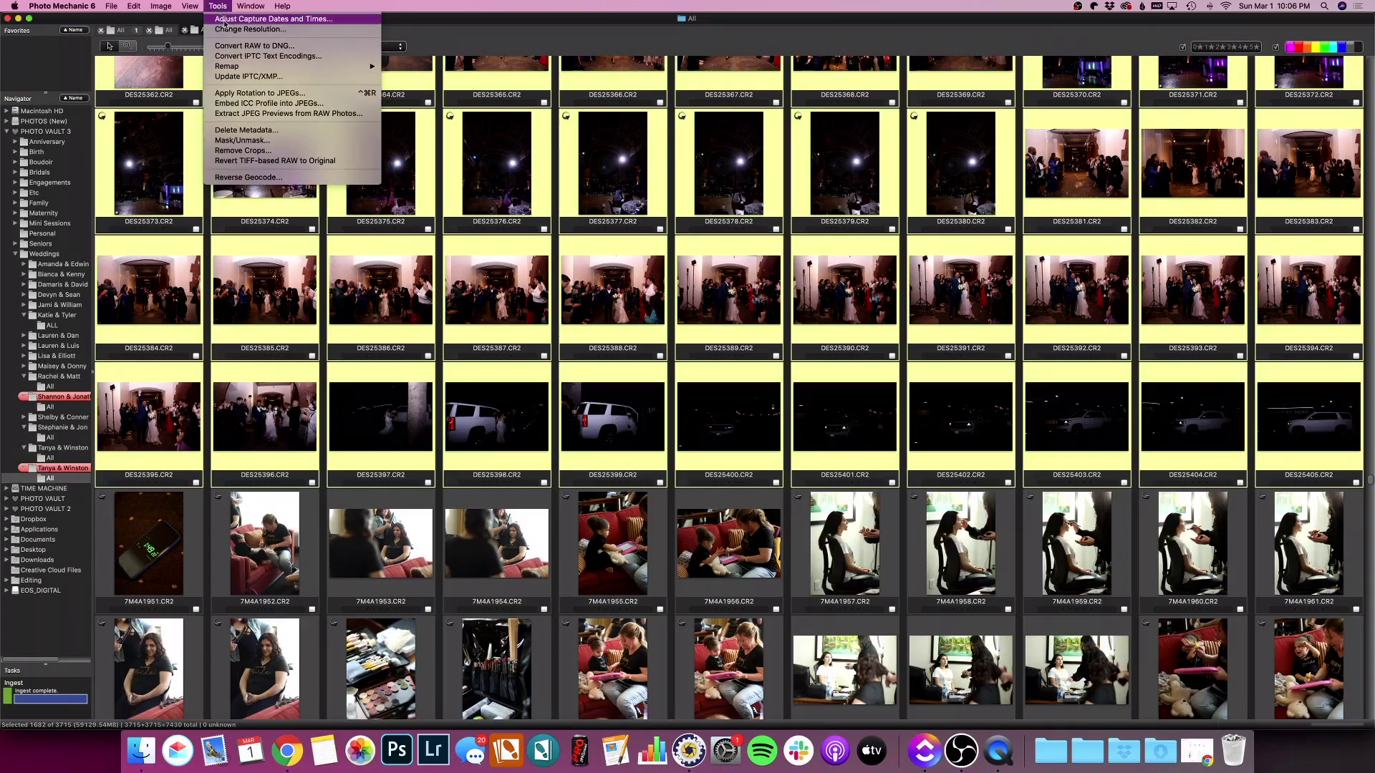
Apply the −1h −1m −14s capture-time offset to the 1,682 selected DES2 photos.
{"action": "left_click", "coordinate": [272, 19]}
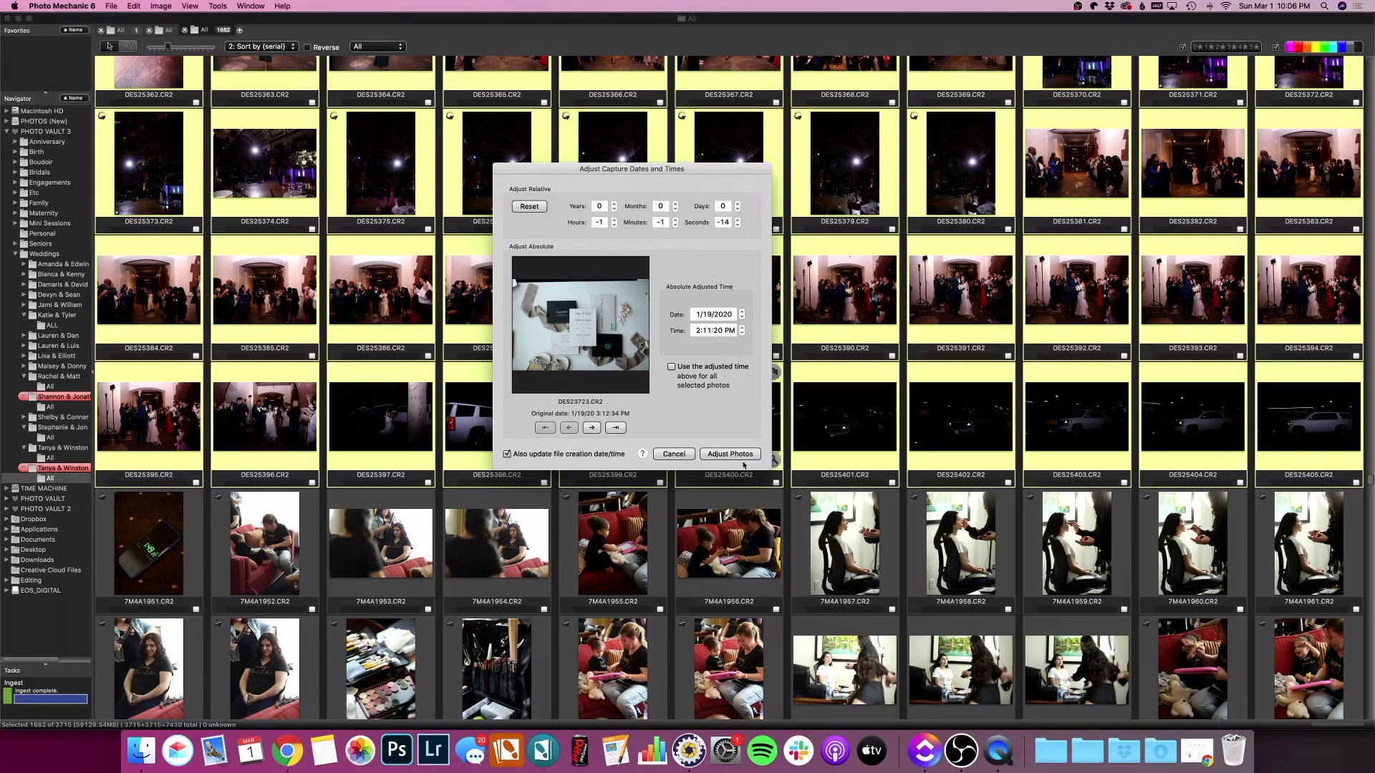
{"action": "left_click", "coordinate": [744, 455]}
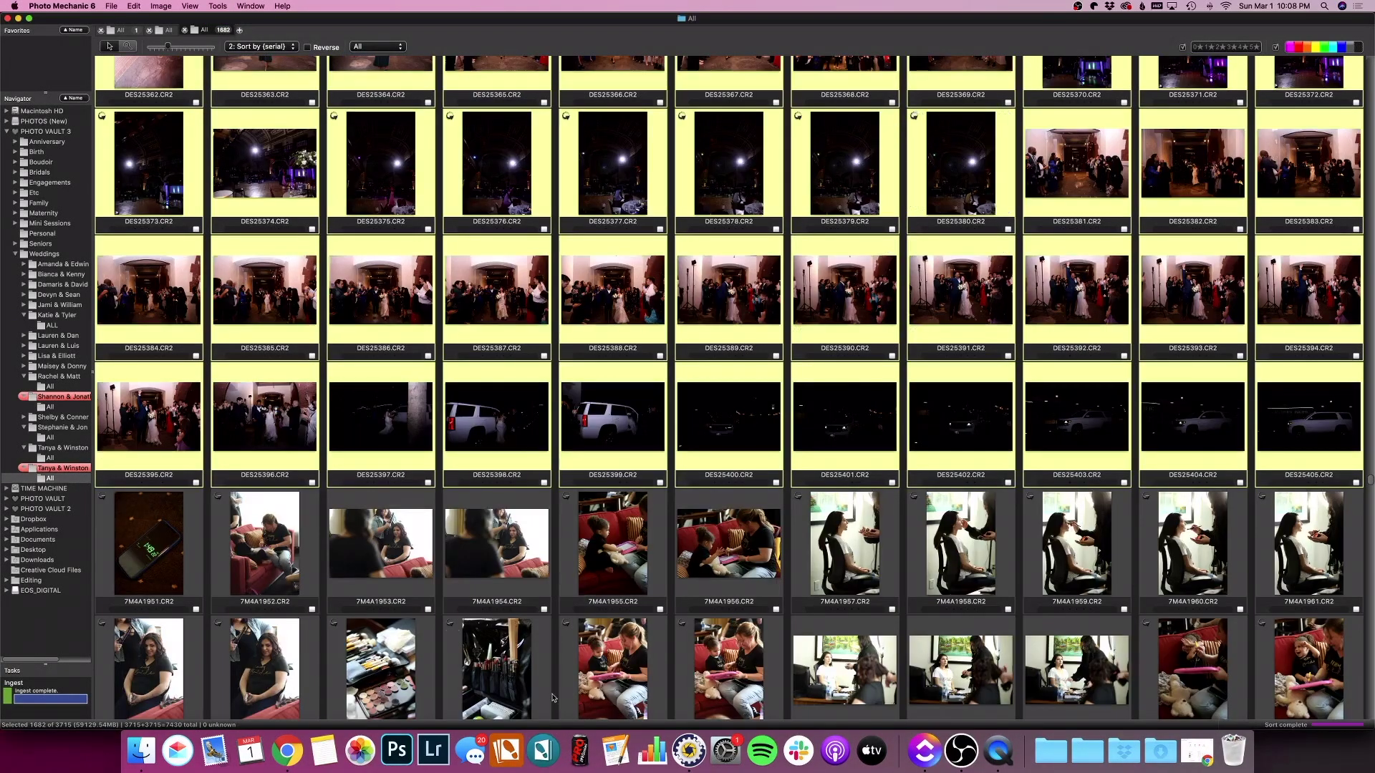
Shift 7M4A1951.CR2's capture time by −18s to 1:49:22 PM, matching the phone clock.
{"action": "left_click", "coordinate": [176, 557]}
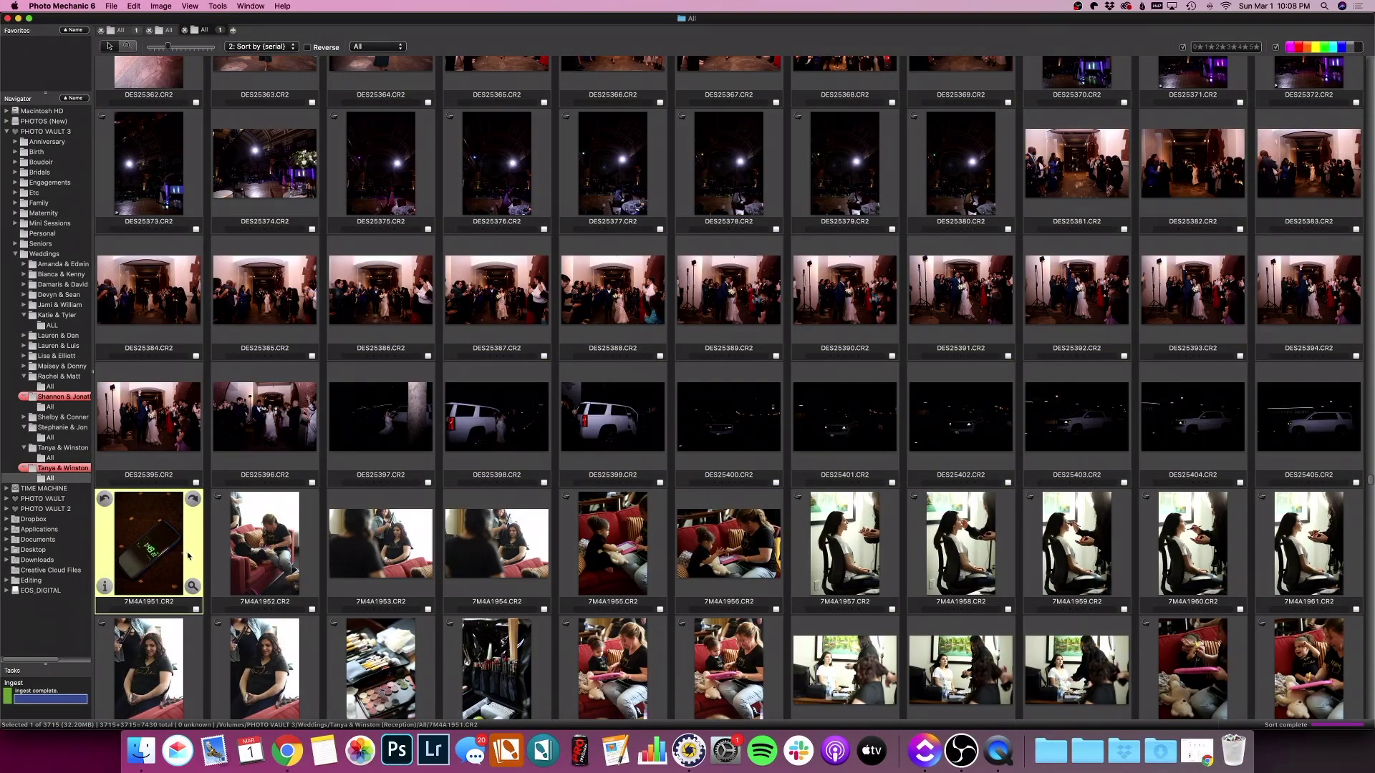
{"action": "left_click", "coordinate": [245, 5]}
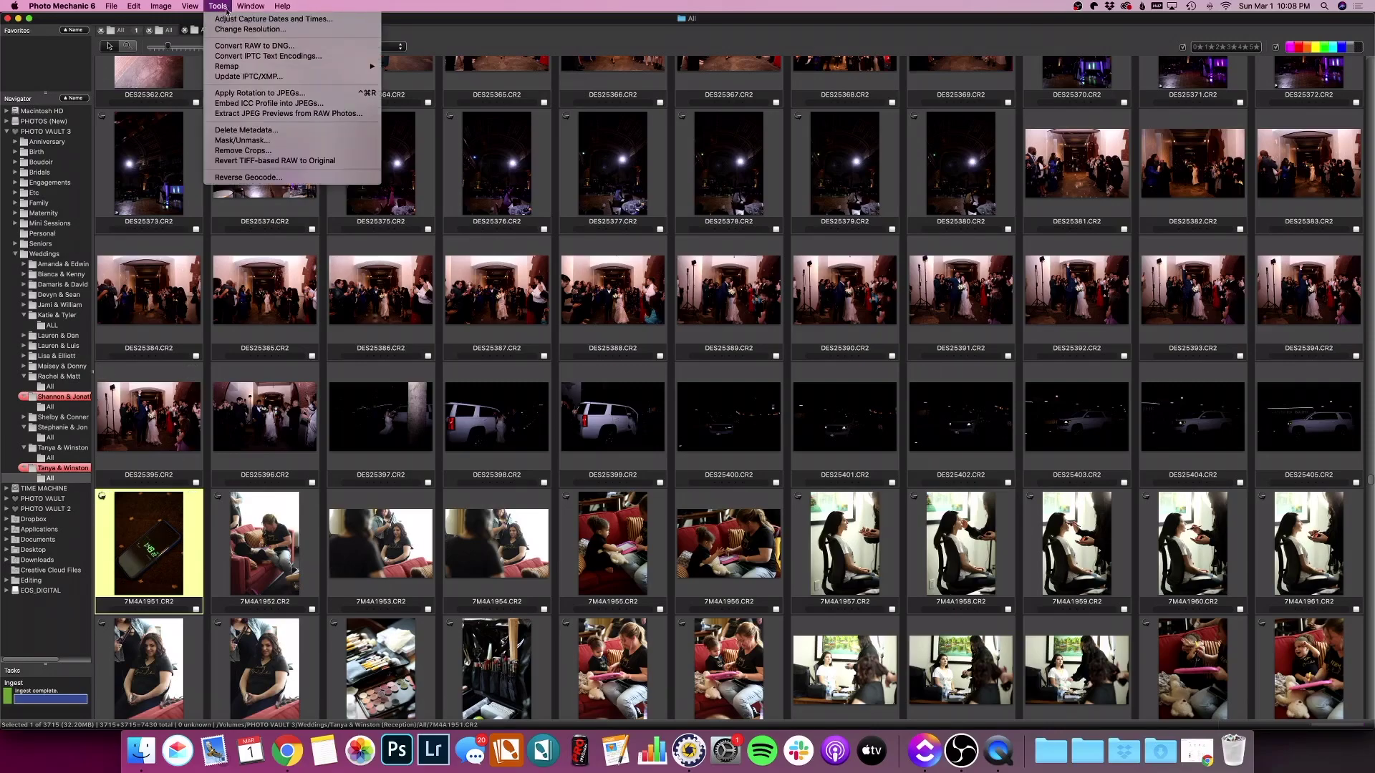
{"action": "left_click", "coordinate": [356, 141]}
{"action": "left_click", "coordinate": [590, 322]}
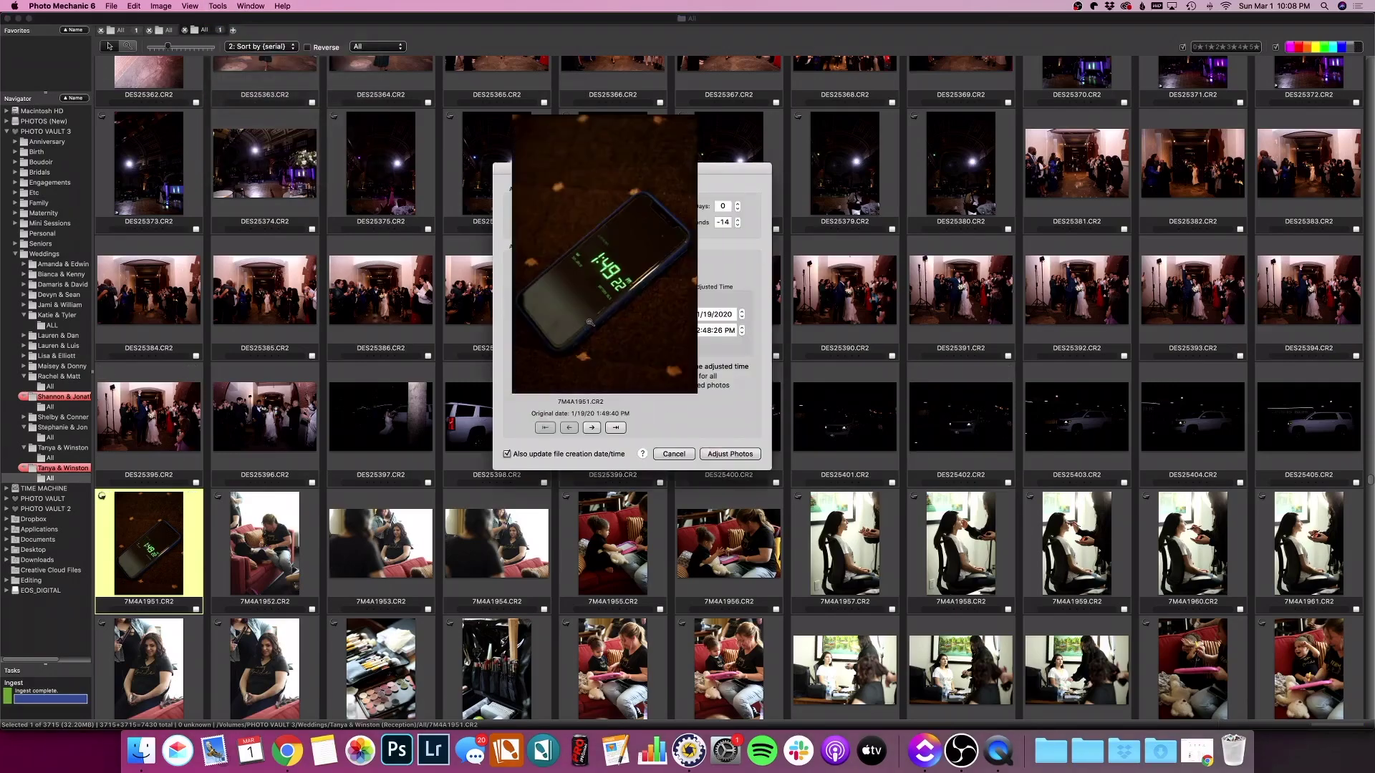
{"action": "left_click", "coordinate": [695, 331]}
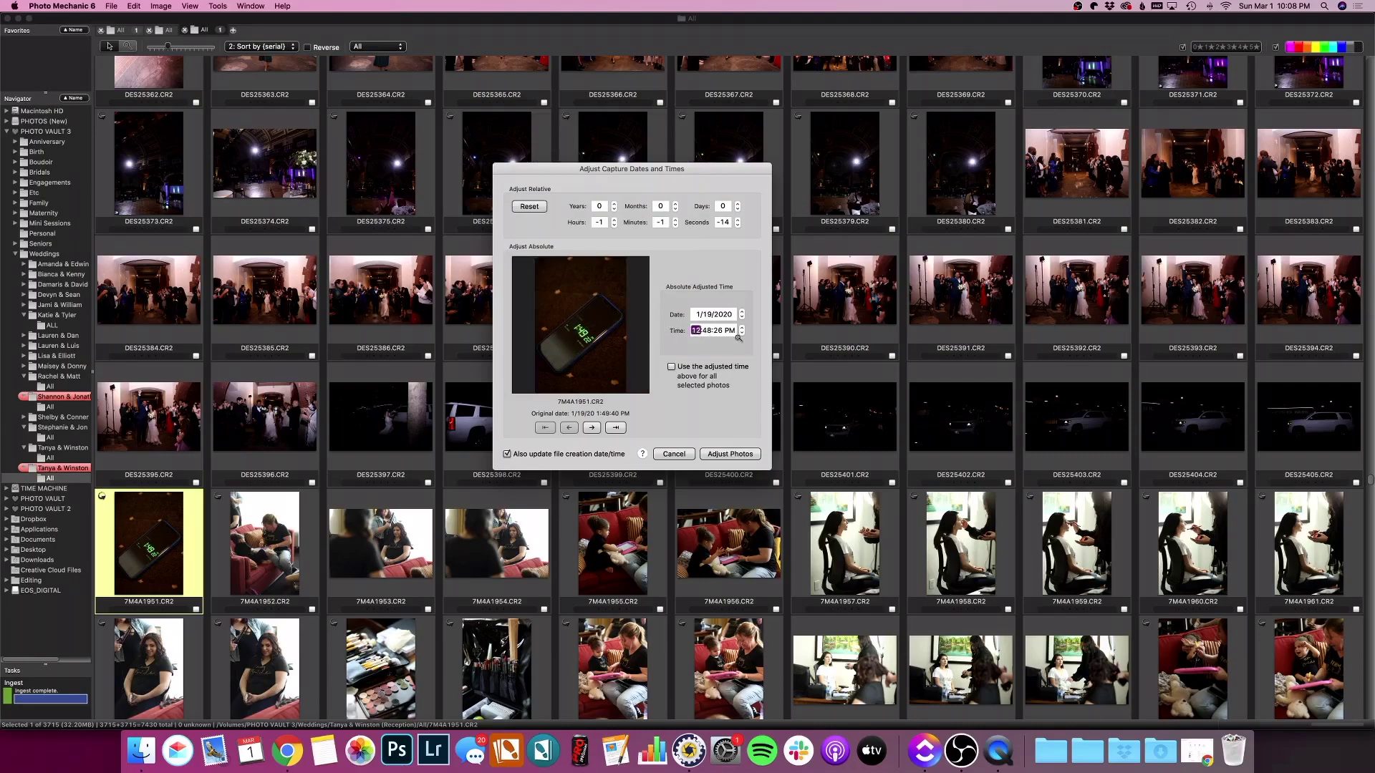
{"action": "key", "text": "Tab"}
{"action": "key", "text": "Tab"}
{"action": "left_click", "coordinate": [717, 452]}
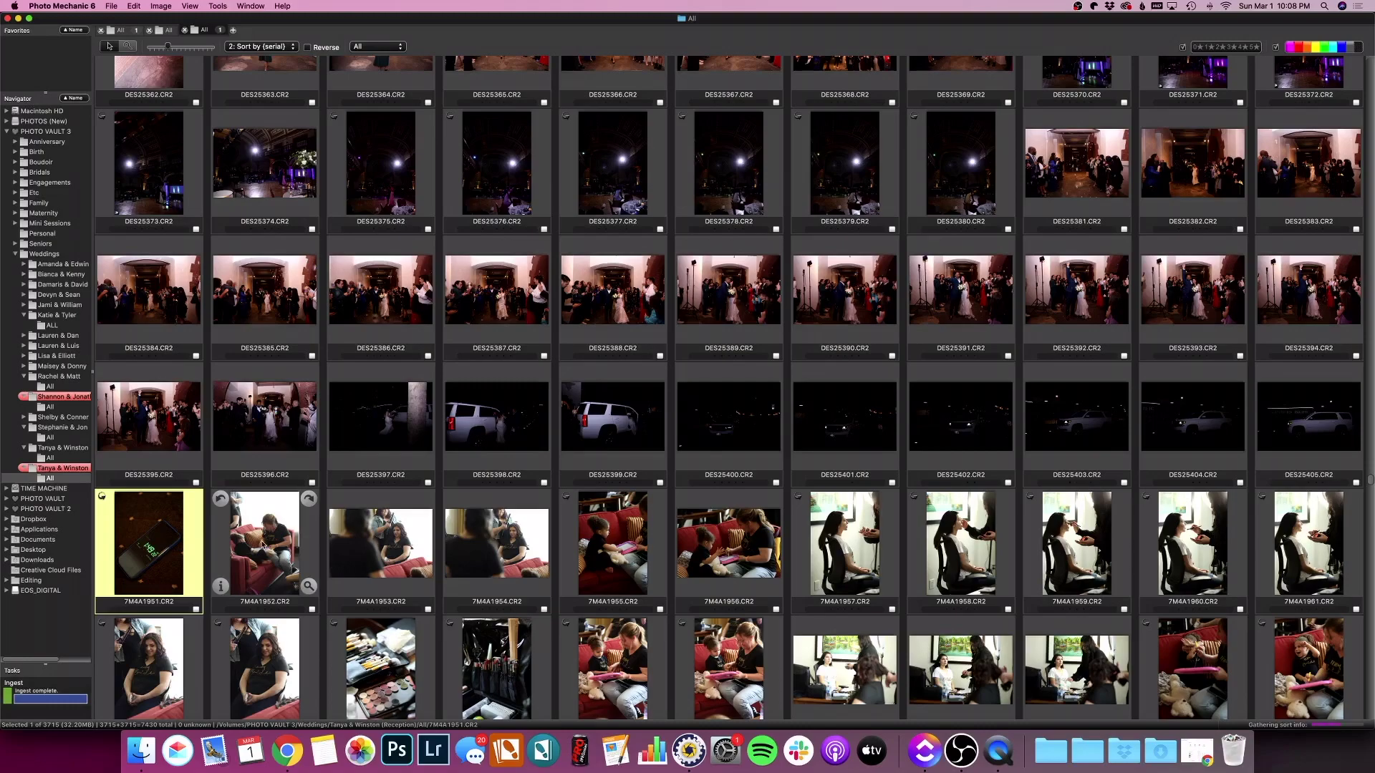
{"action": "left_click", "coordinate": [266, 540]}
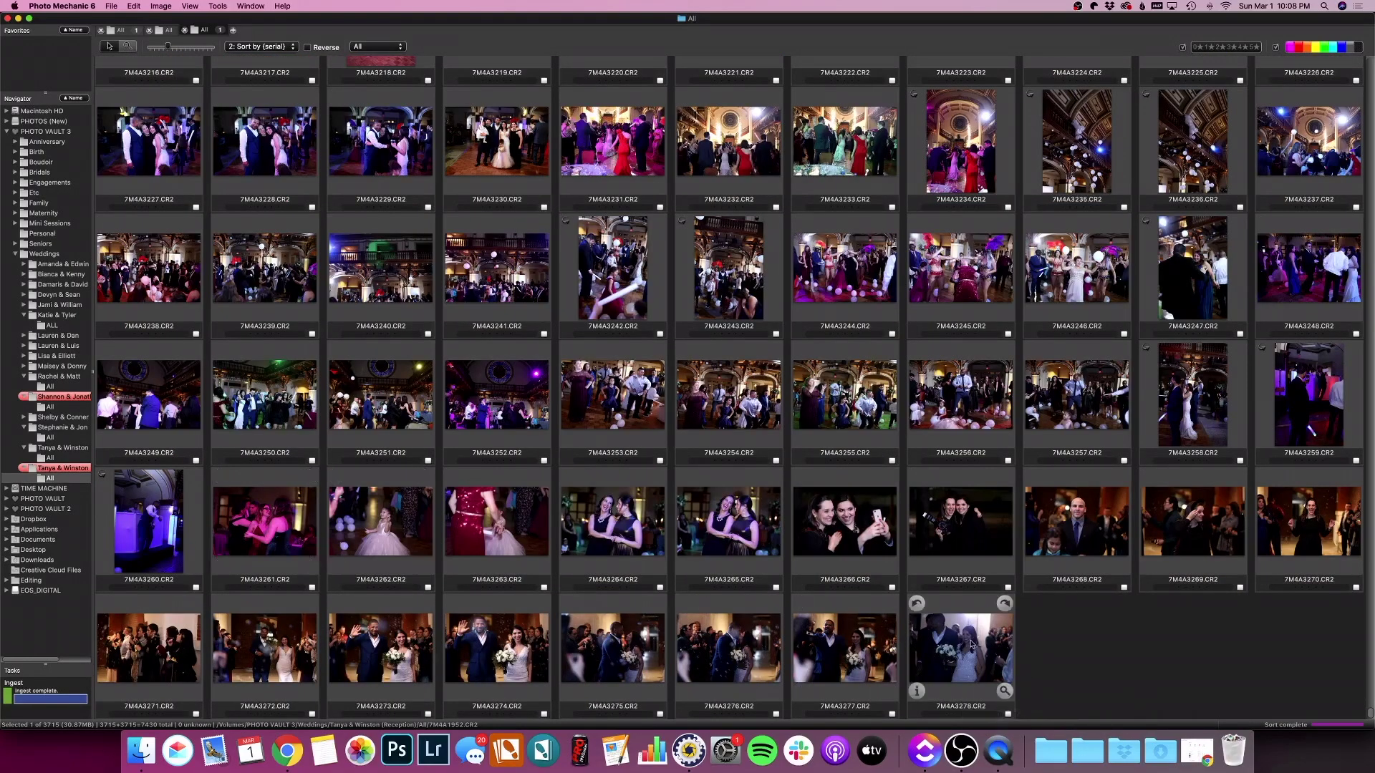
Move all 1,327 7M4A photos 18 seconds earlier, then clear the selection.
{"action": "key", "text": "super+a"}
{"action": "left_click", "coordinate": [218, 6]}
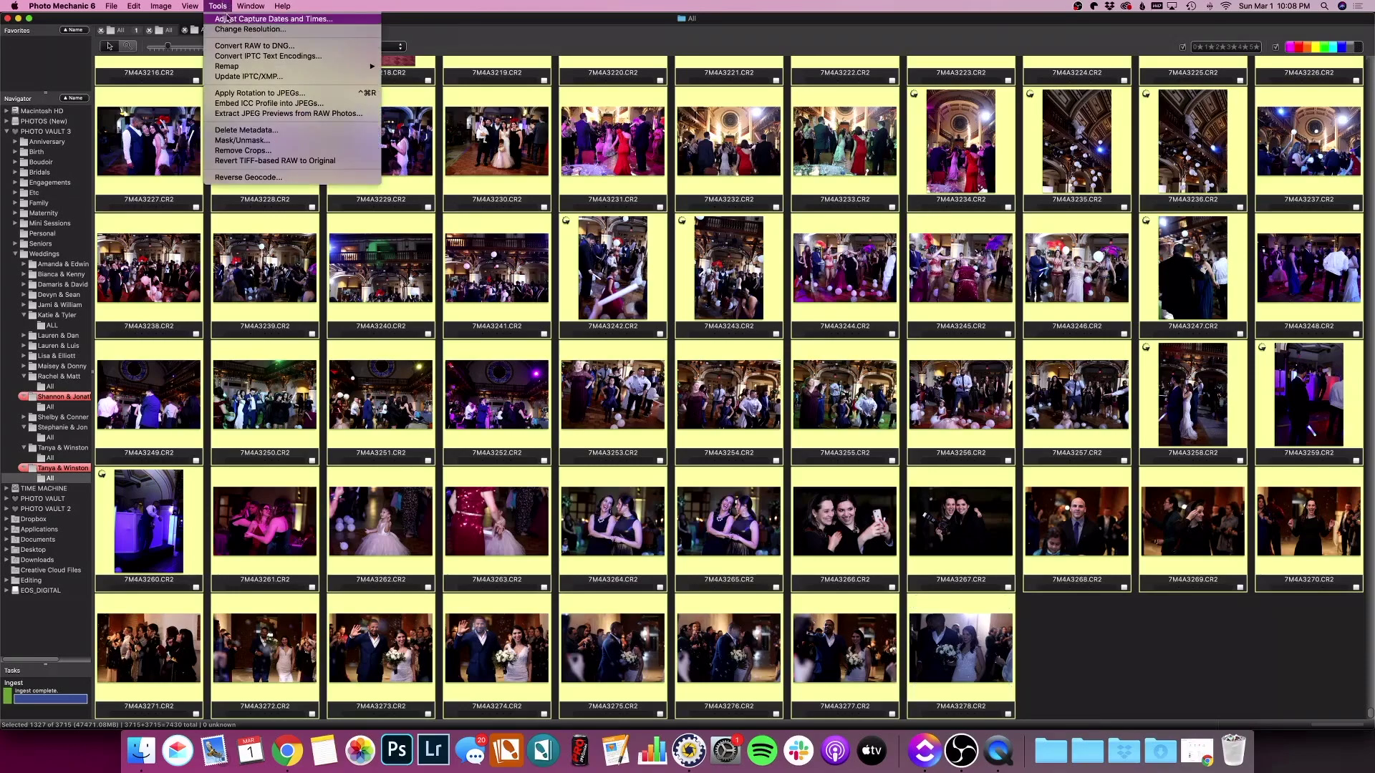
{"action": "left_click", "coordinate": [226, 18]}
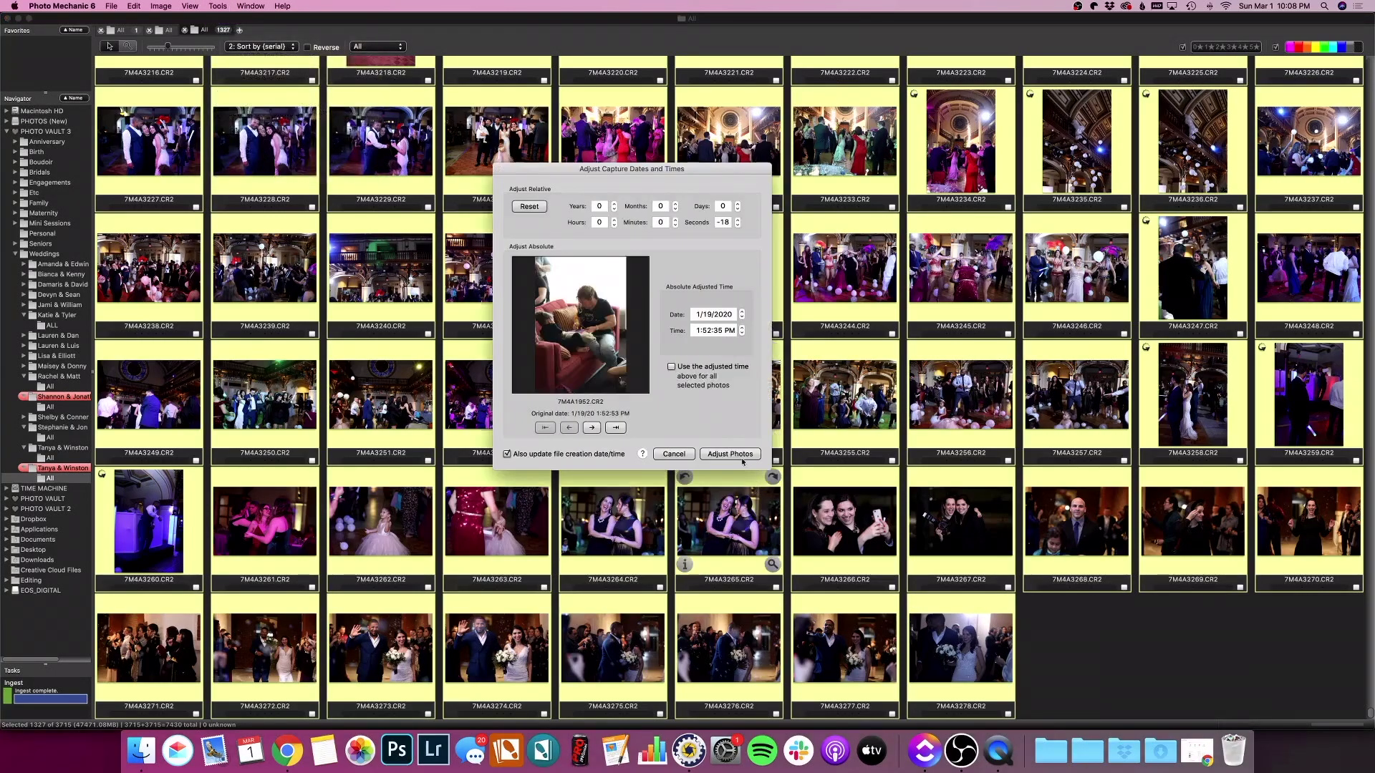
{"action": "left_click", "coordinate": [741, 458]}
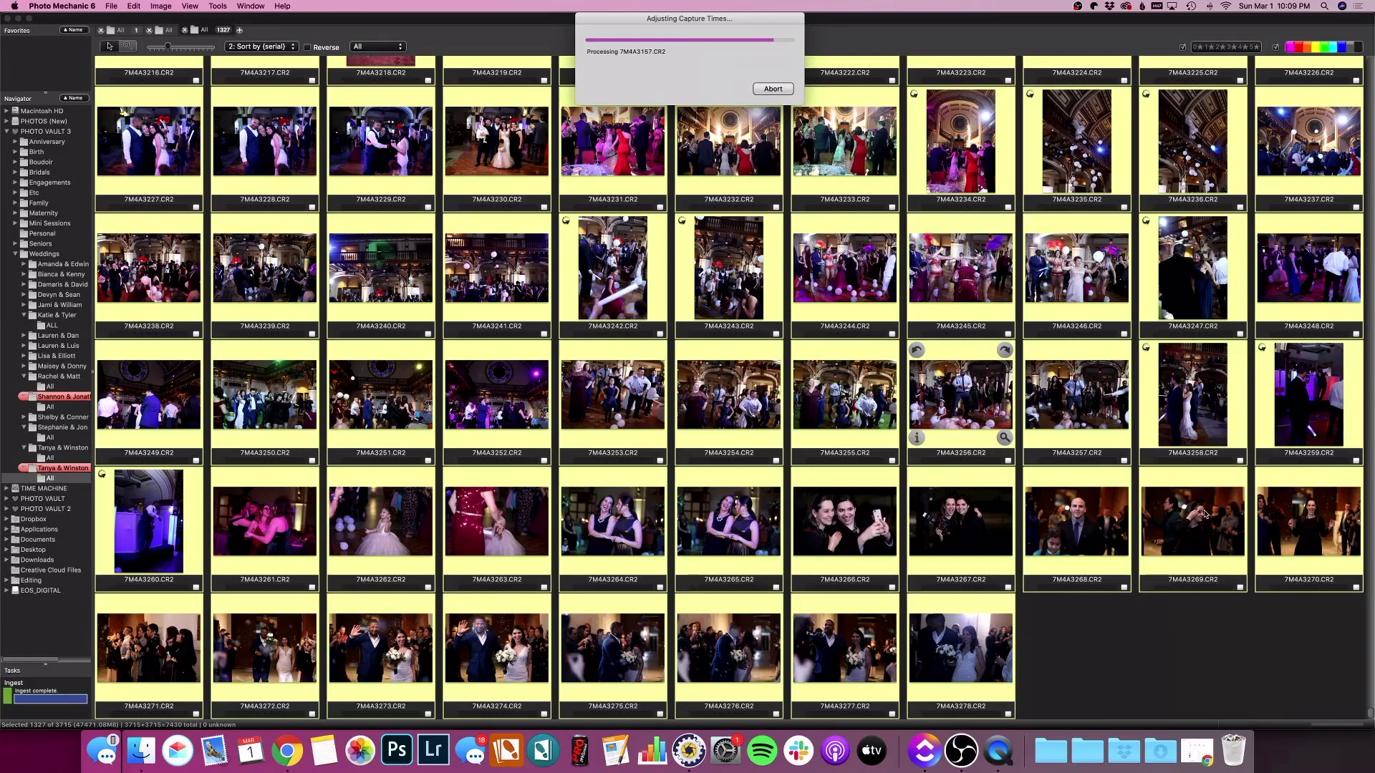
{"action": "left_click", "coordinate": [1122, 642]}
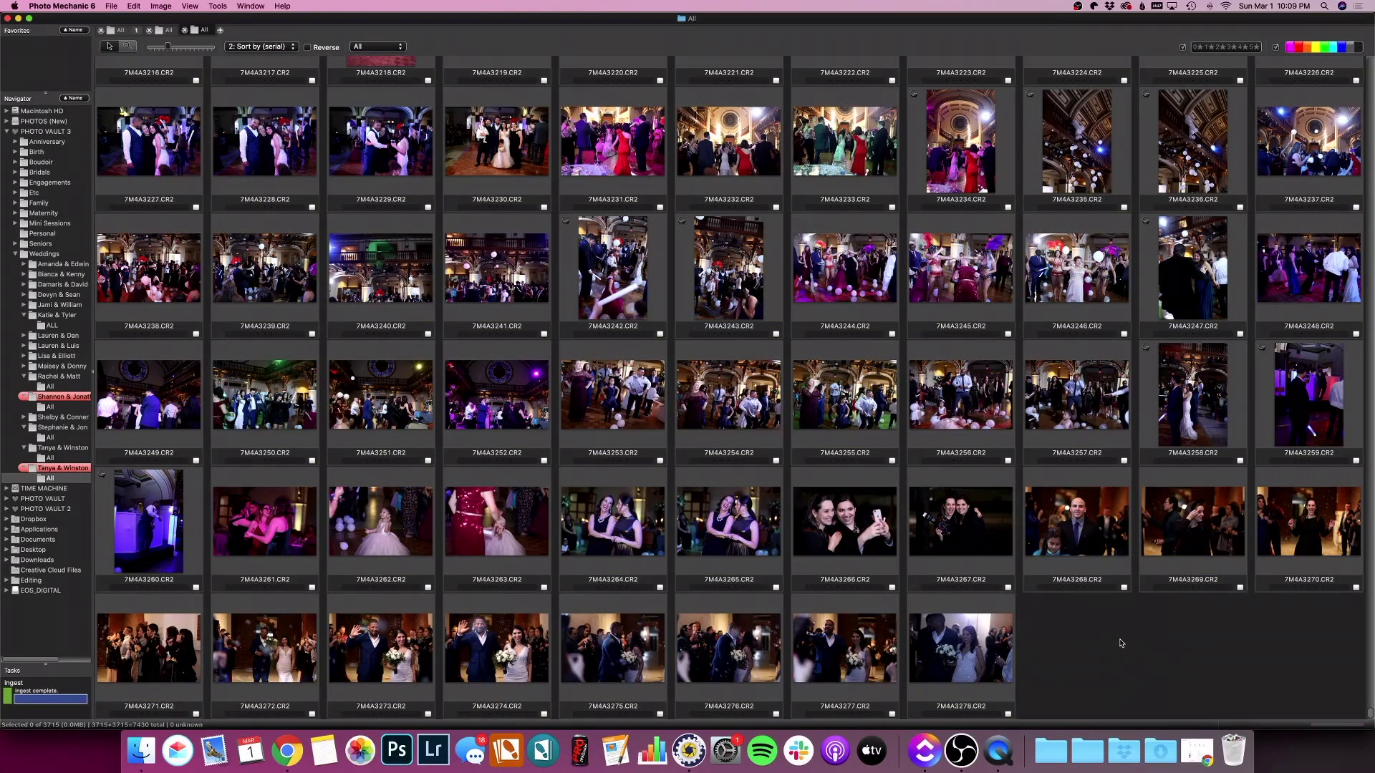
Scroll up the contact sheet and the sort-order list to its top, bringing Capture Time into view.
{"action": "scroll", "coordinate": [900, 587], "scroll_direction": "up", "scroll_amount": 10}
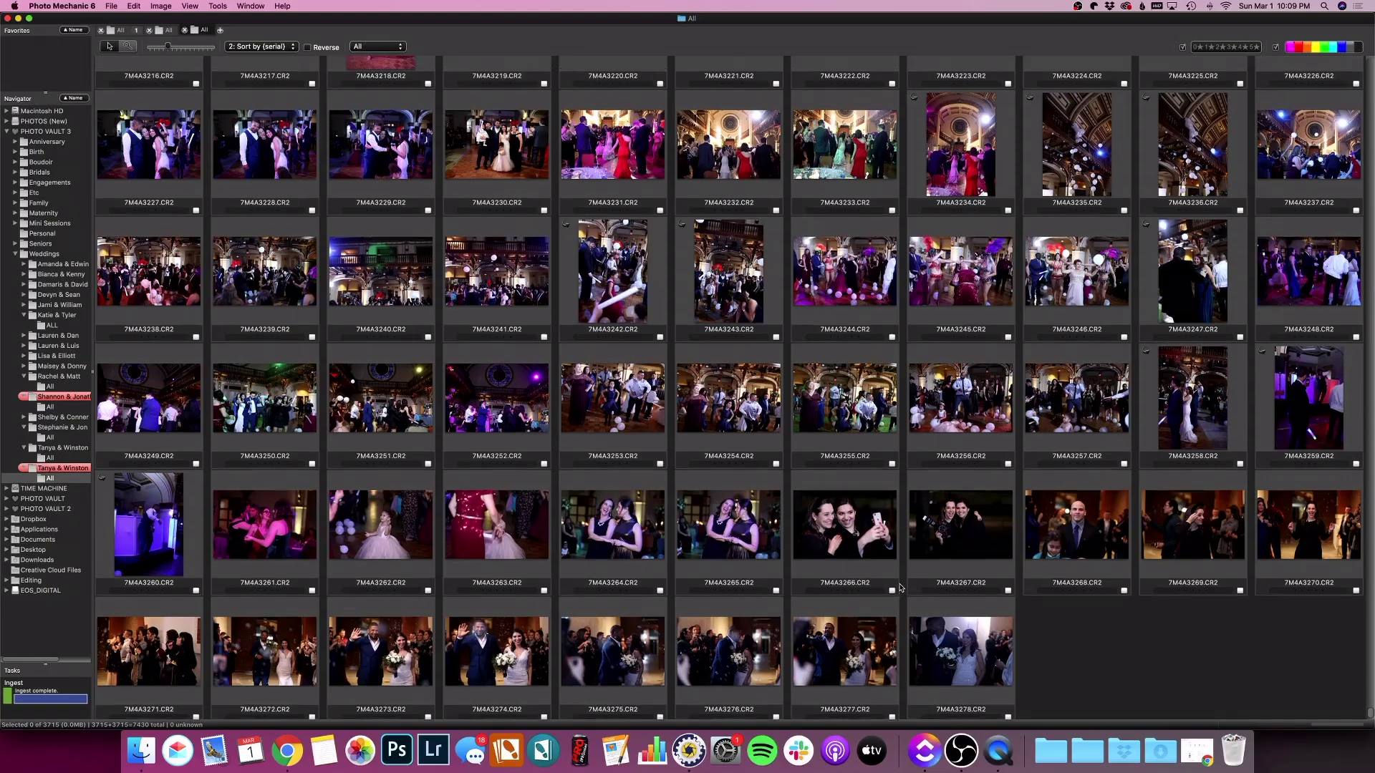
{"action": "scroll", "coordinate": [901, 587], "scroll_direction": "up", "scroll_amount": 20}
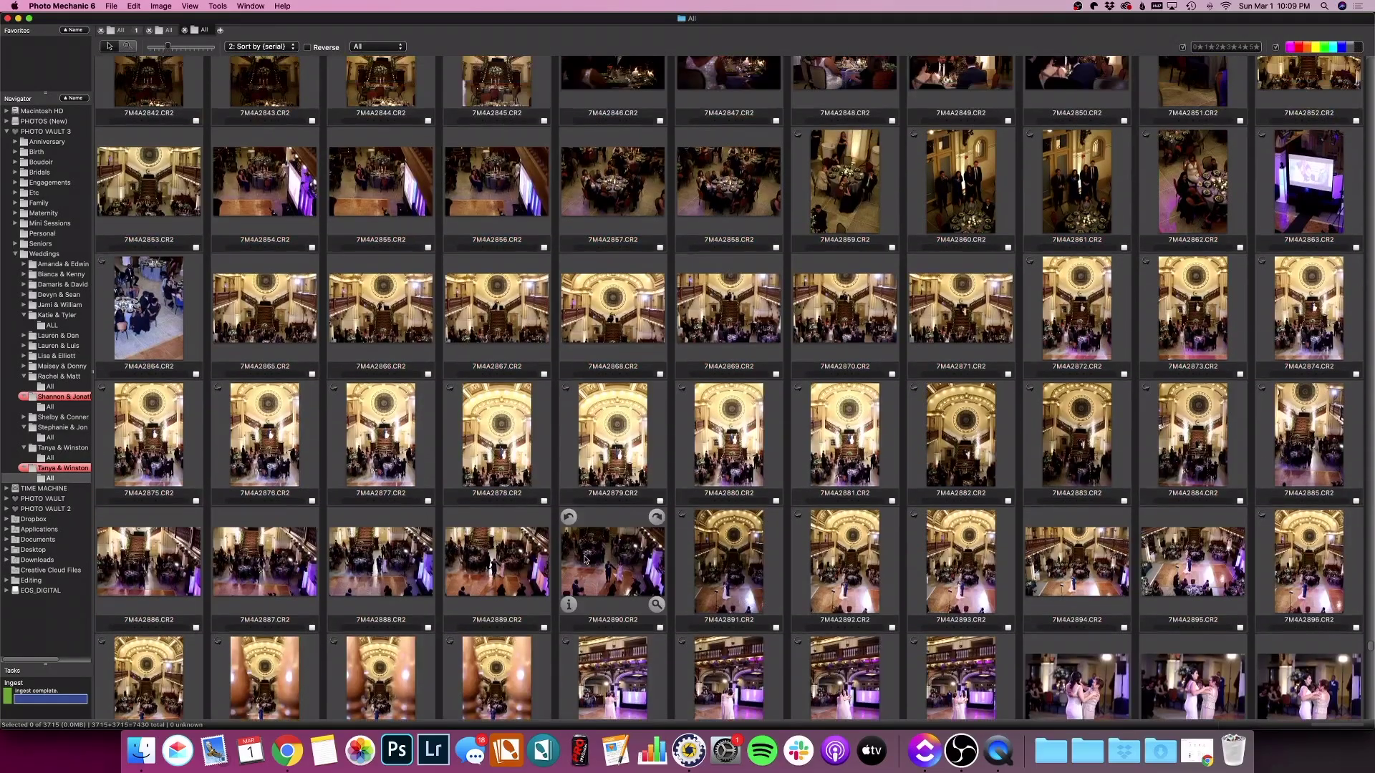
{"action": "scroll", "coordinate": [490, 577], "scroll_direction": "up", "scroll_amount": 4}
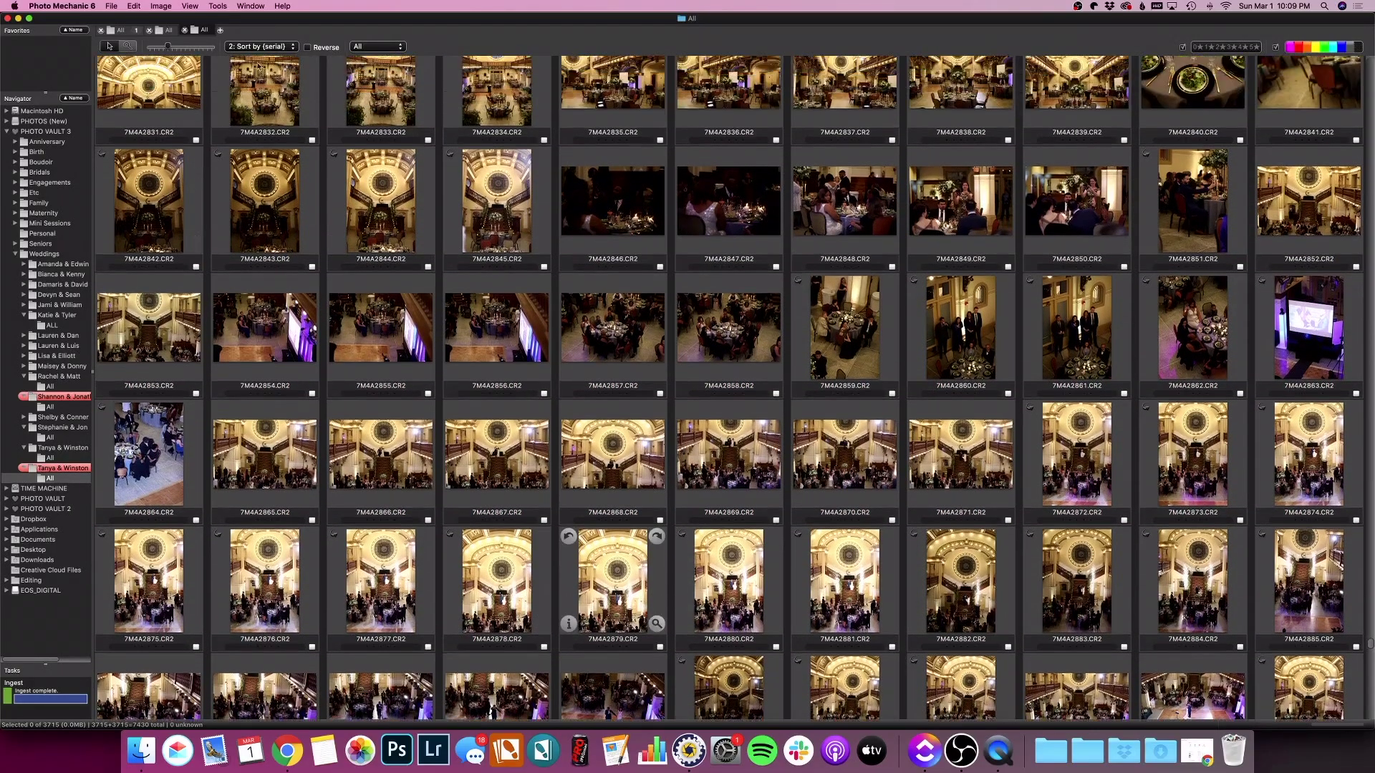
{"action": "scroll", "coordinate": [529, 288], "scroll_direction": "up", "scroll_amount": 2}
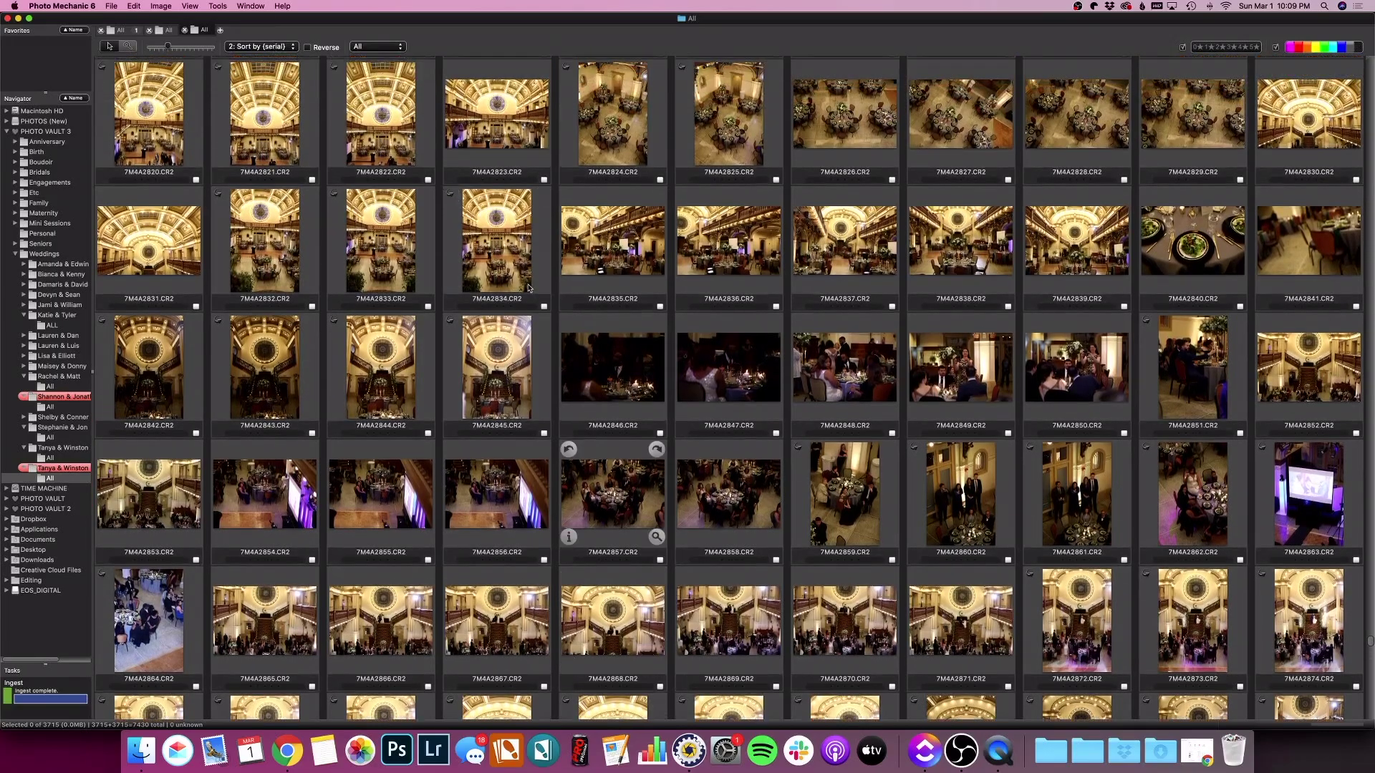
{"action": "scroll", "coordinate": [530, 287], "scroll_direction": "up", "scroll_amount": 15}
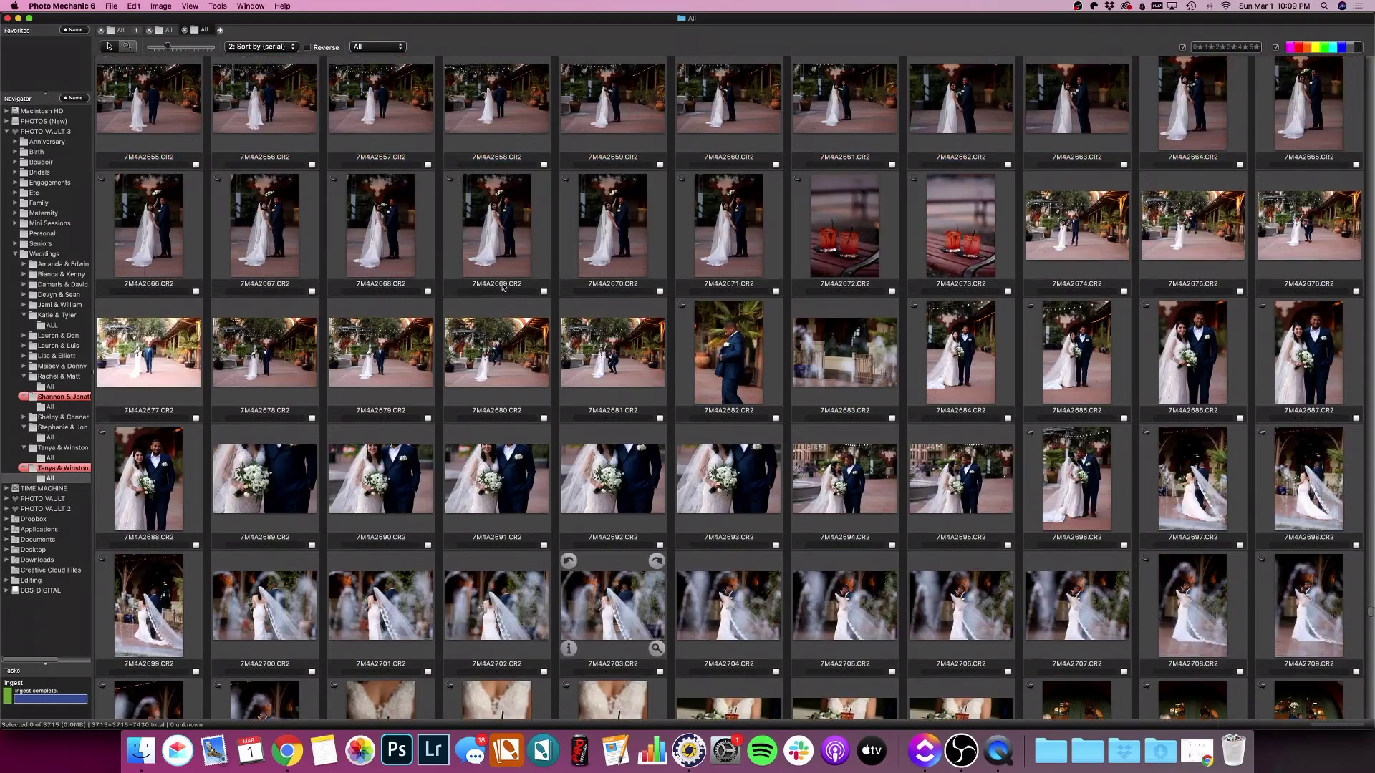
{"action": "scroll", "coordinate": [503, 286], "scroll_direction": "up", "scroll_amount": 3}
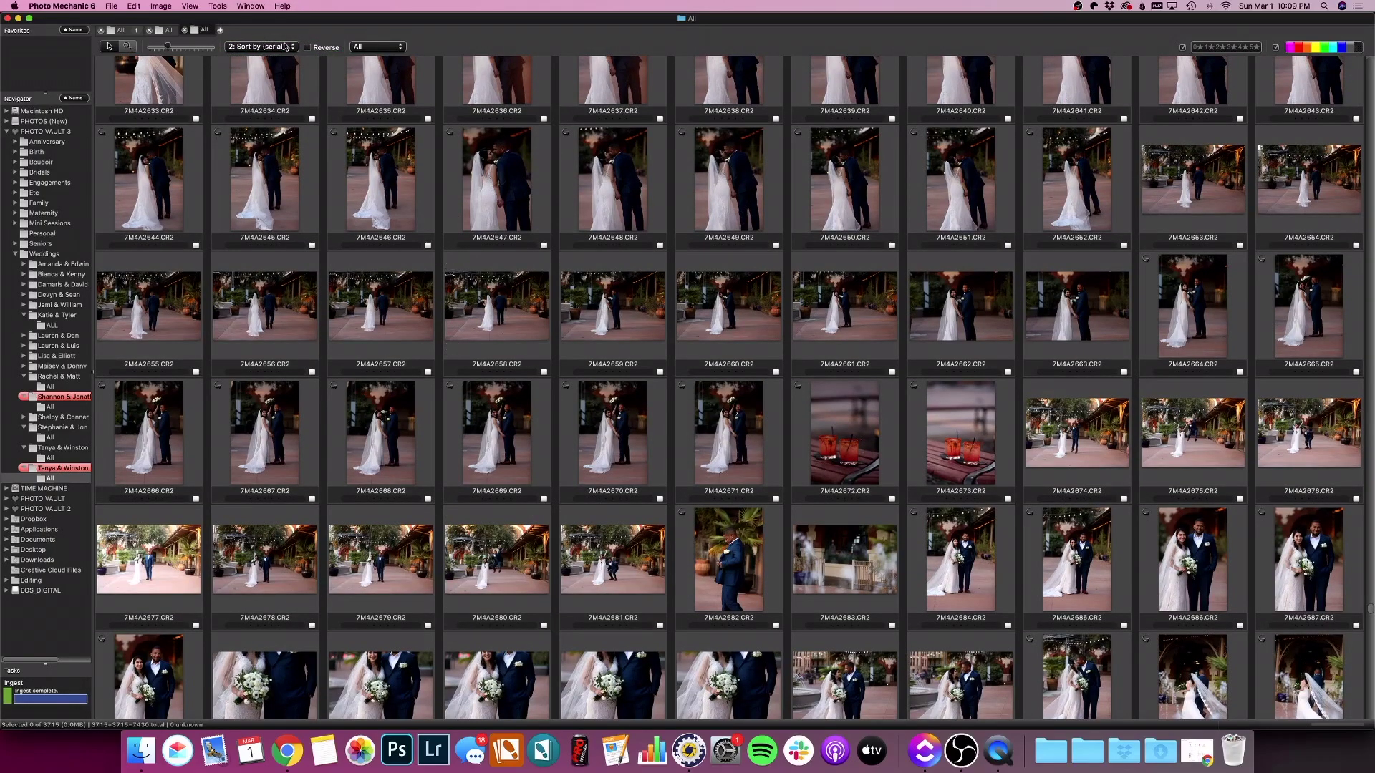
{"action": "scroll", "coordinate": [285, 46], "scroll_direction": "up", "scroll_amount": 3}
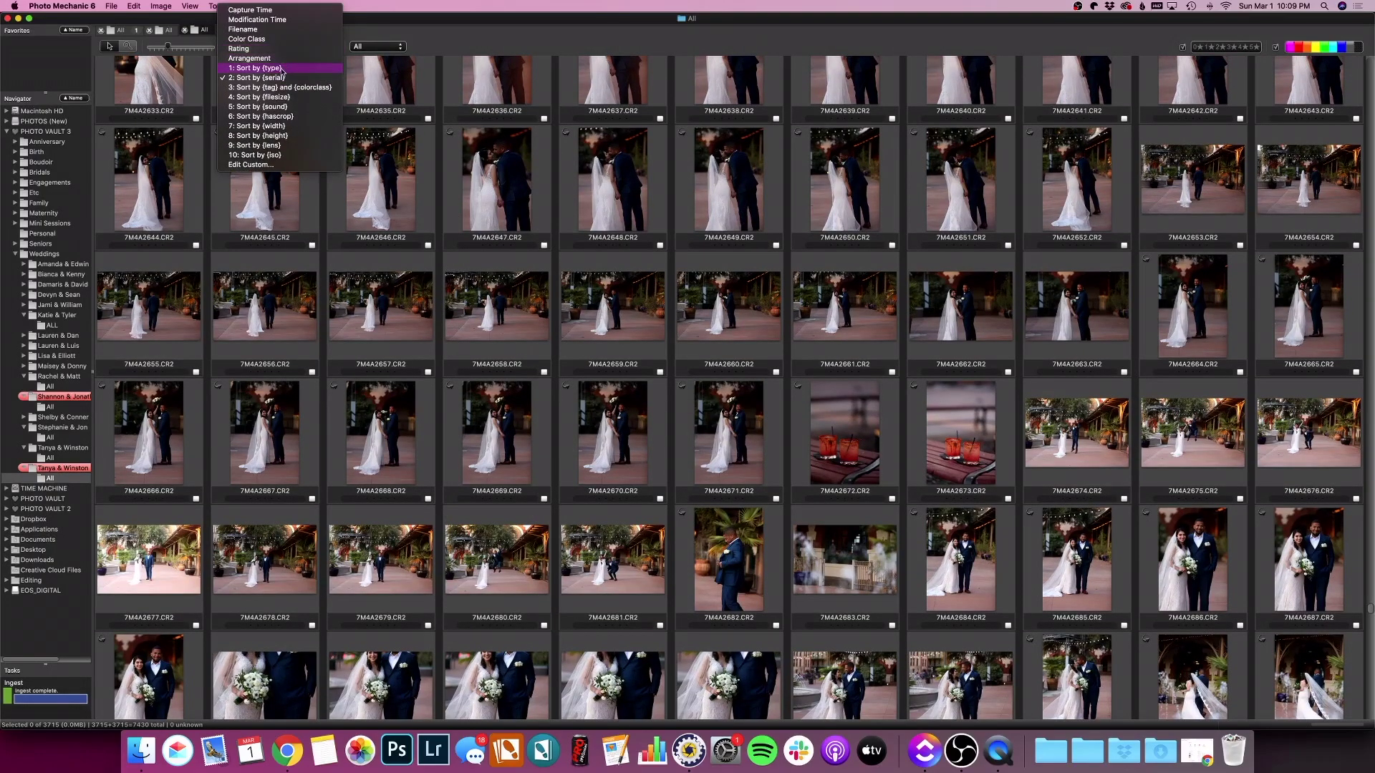
Sort by Capture Time and check that the three cameras' shots interleave, starting with the clock shots.
{"action": "left_click", "coordinate": [279, 10]}
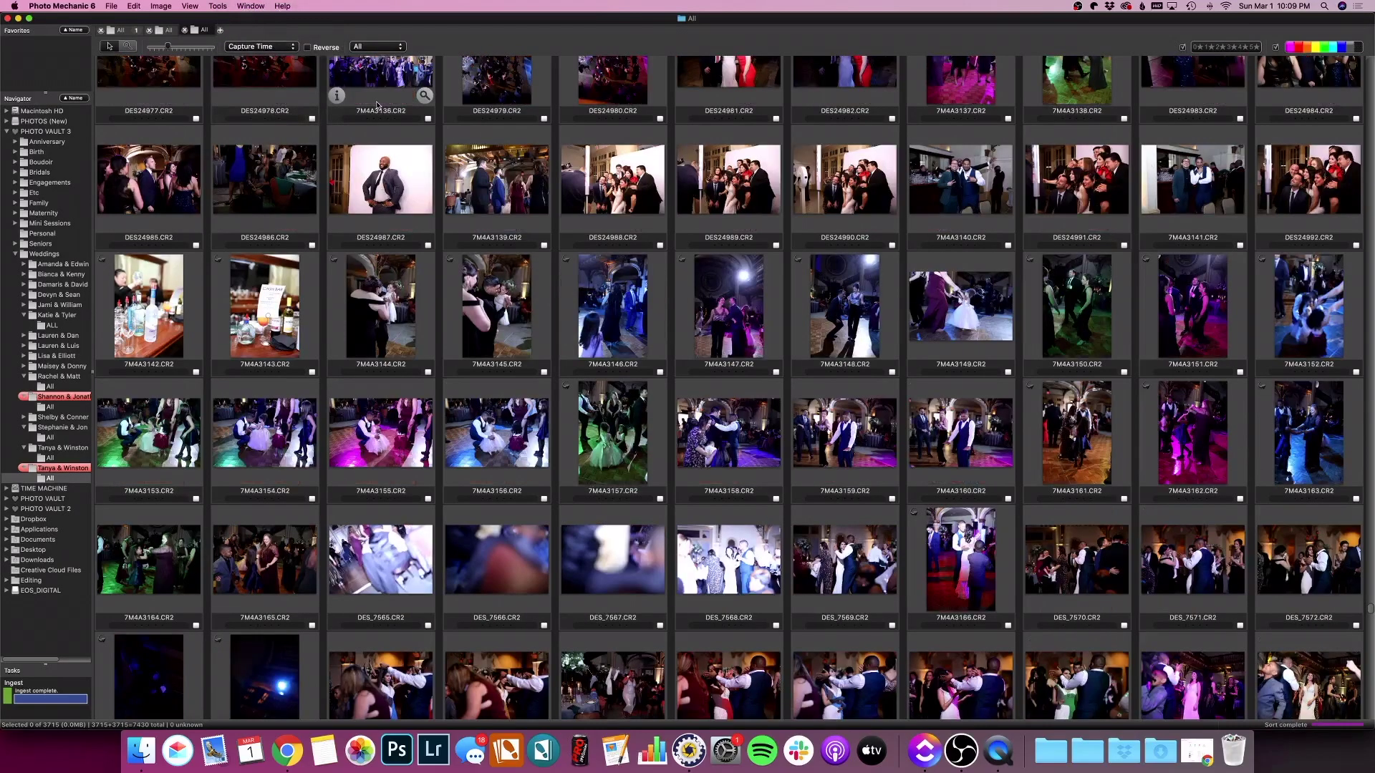
{"action": "scroll", "coordinate": [501, 118], "scroll_direction": "up", "scroll_amount": 15}
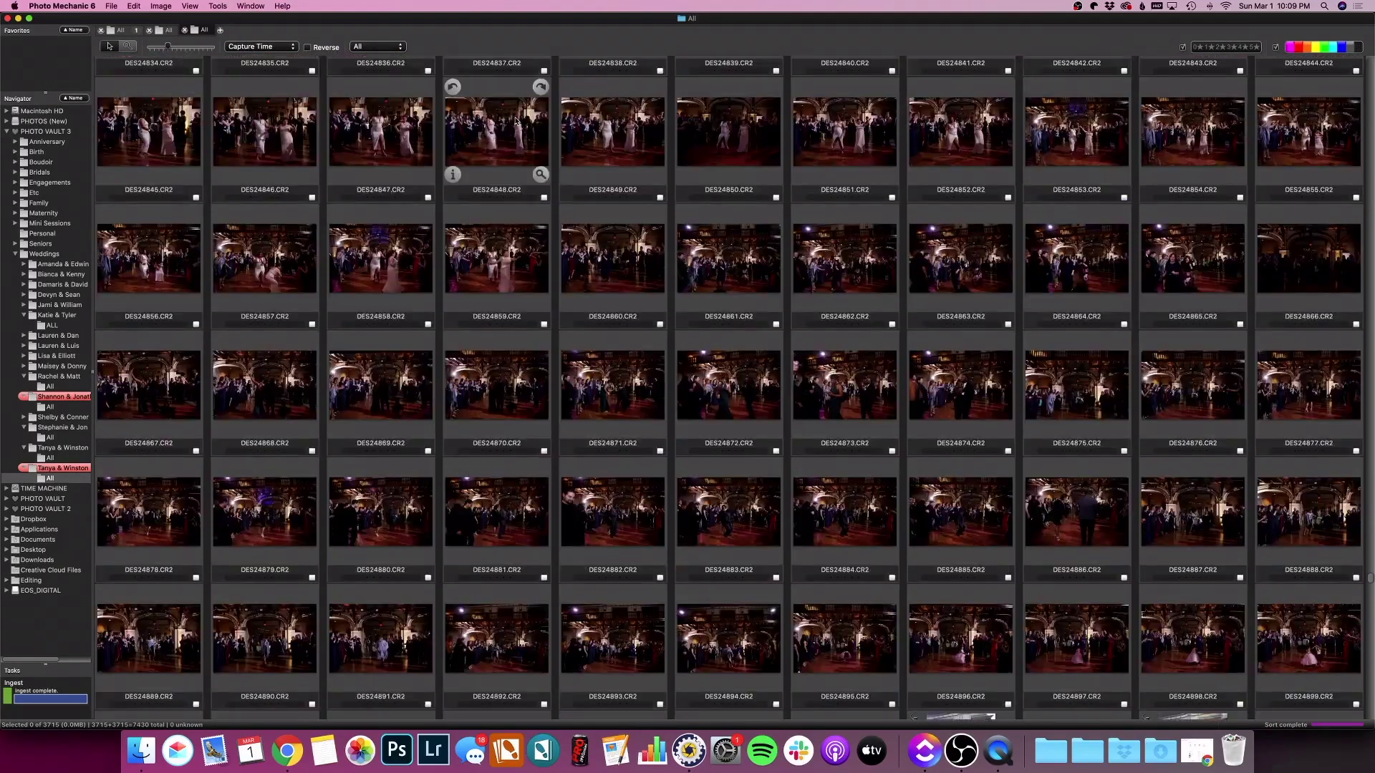
{"action": "scroll", "coordinate": [516, 120], "scroll_direction": "up", "scroll_amount": 15}
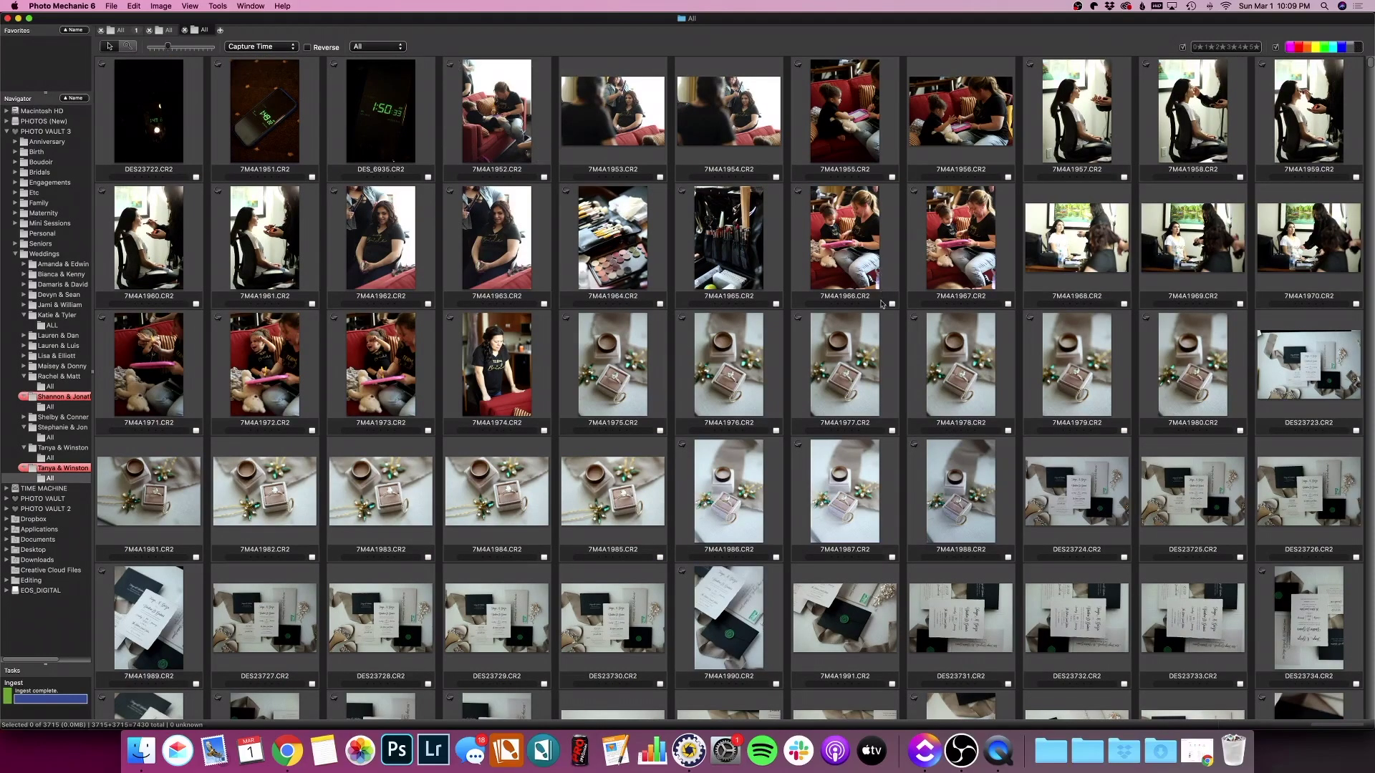
{"action": "scroll", "coordinate": [519, 253], "scroll_direction": "down", "scroll_amount": 5}
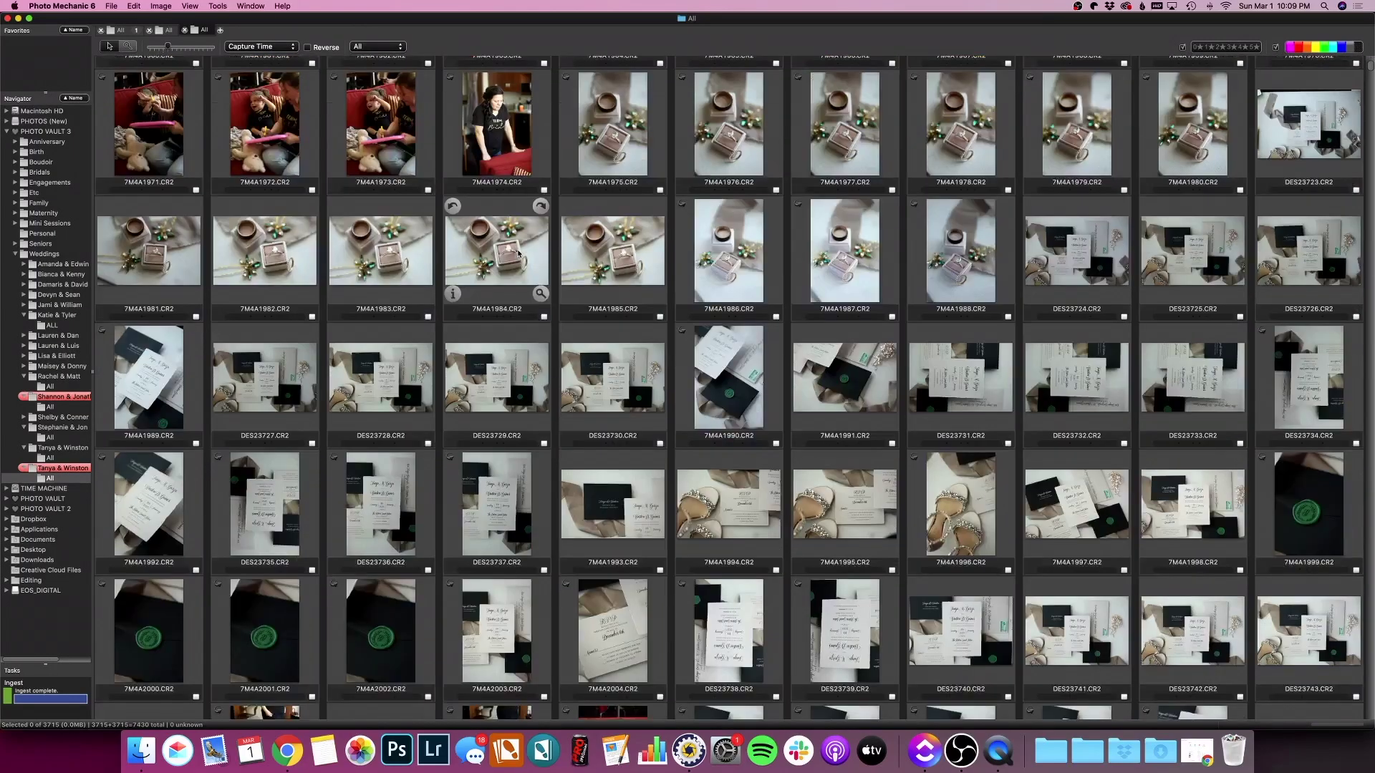